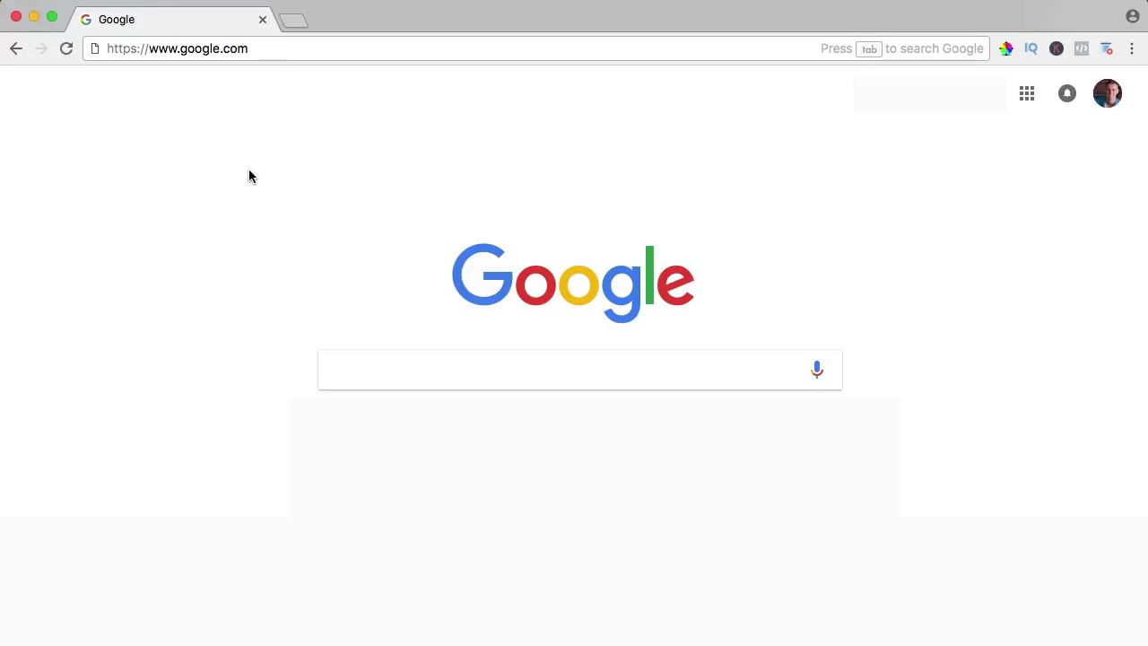
- Load elementor2018.com in Chrome and open the site's Elementor PRO page in the editor
click(238, 49)
text(elementor2)
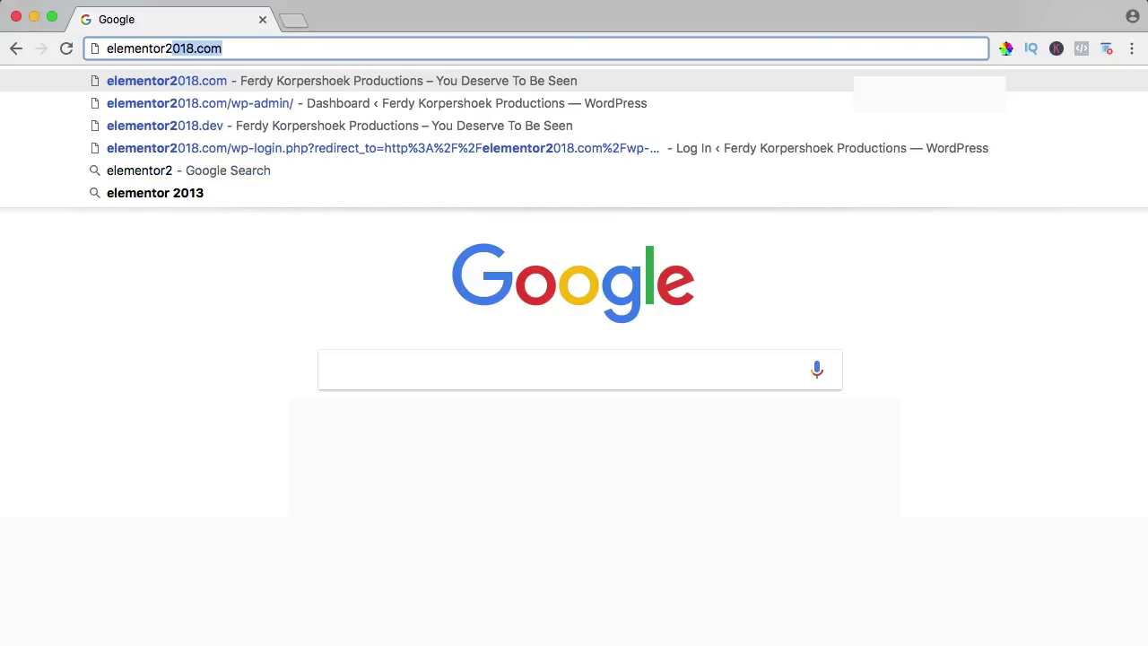
text(018.co)
key(Return)
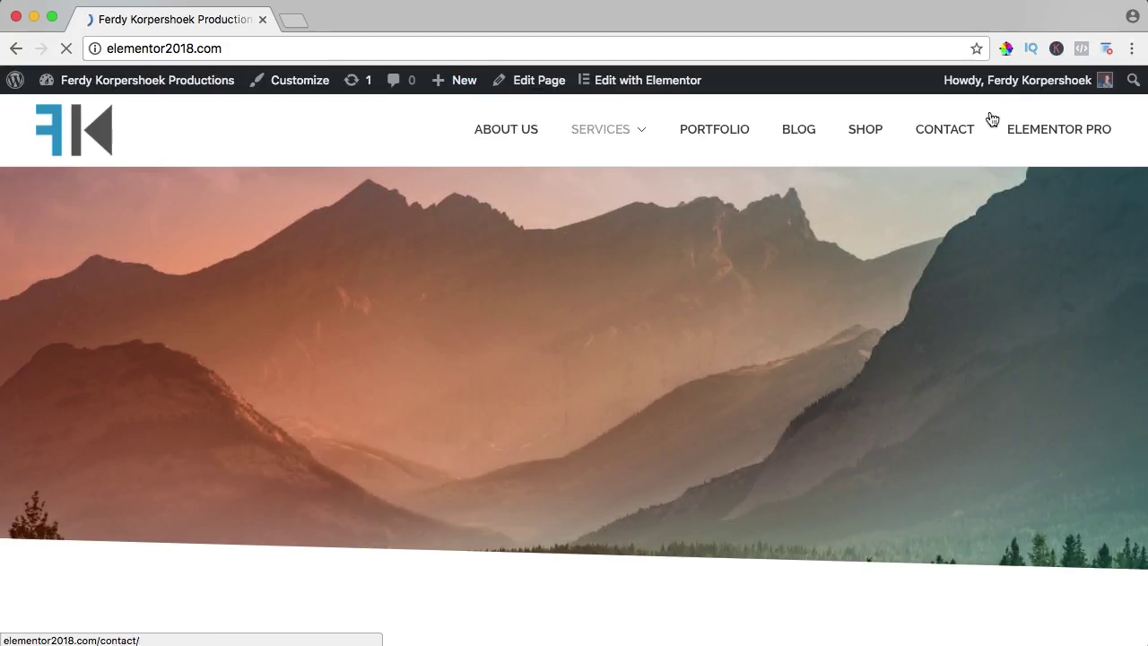
click(1051, 131)
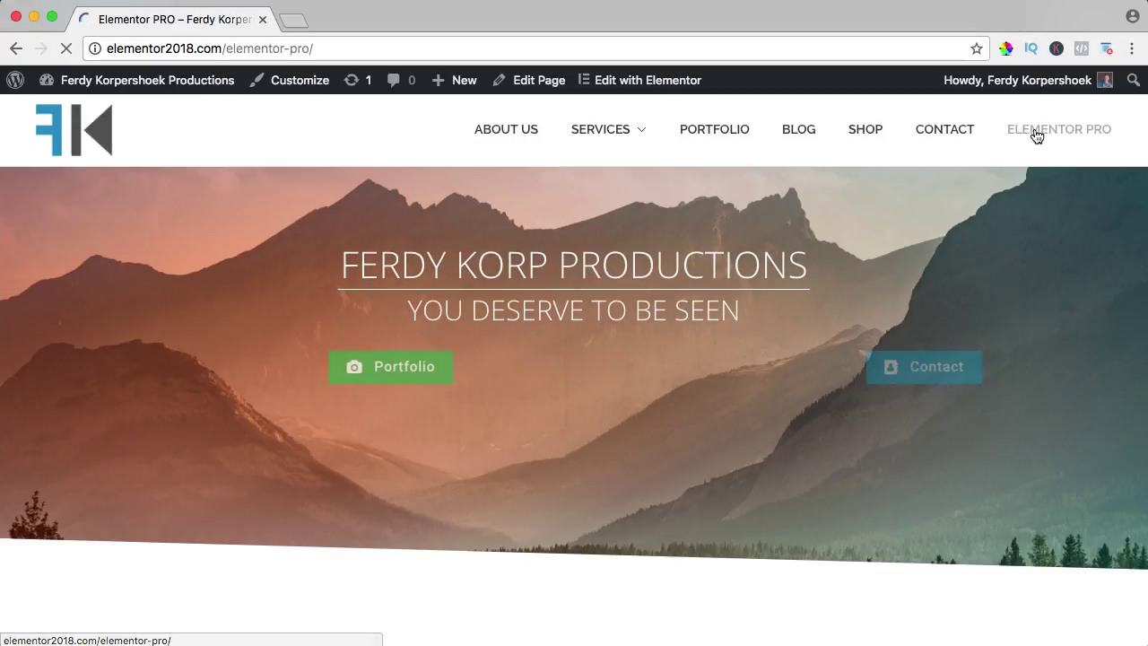
scroll(888, 201, down, 15)
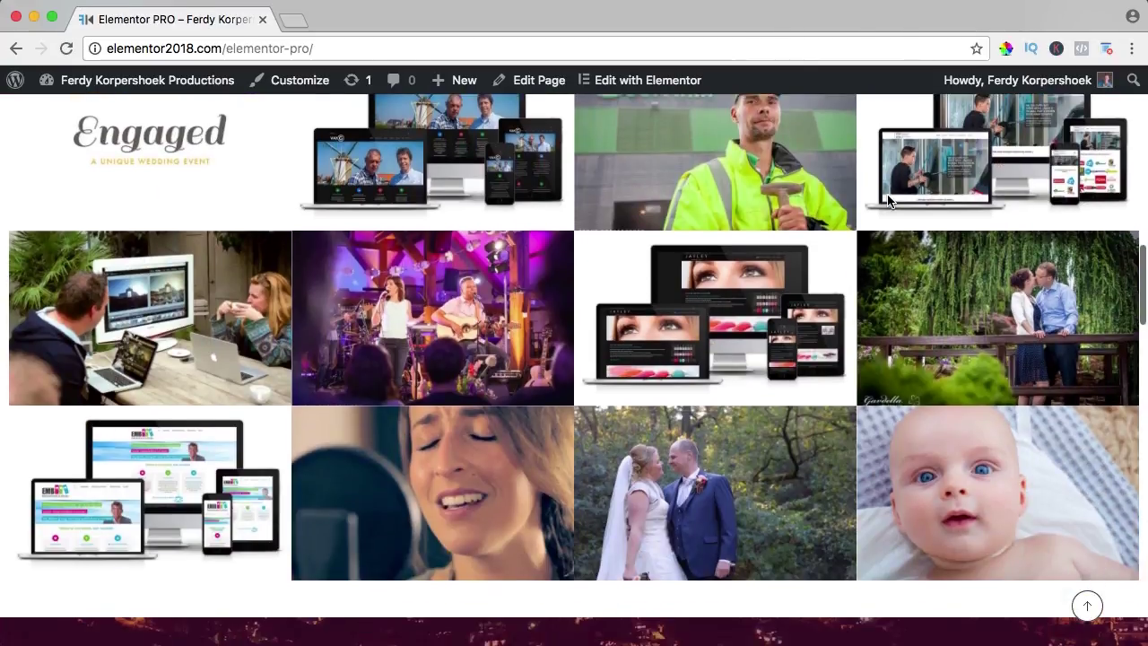
scroll(888, 199, down, 3)
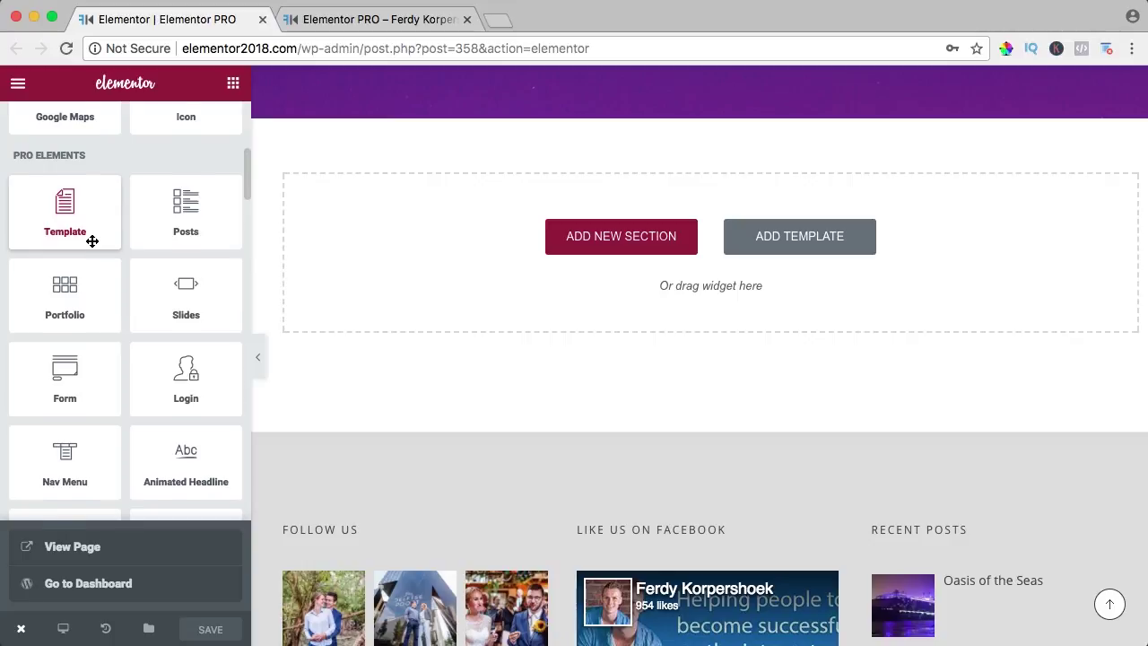
- Drop a Price List widget with sample items $20, $9 and $32 into the empty section, then save
scroll(92, 240, down, 5)
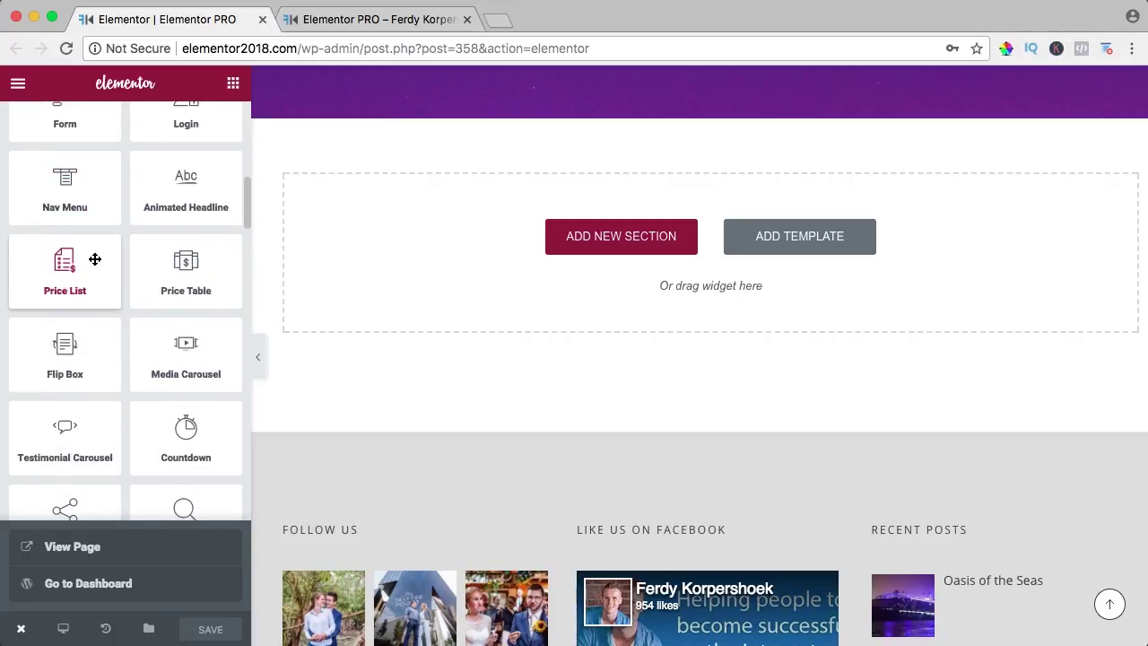
drag(56, 249, 512, 241)
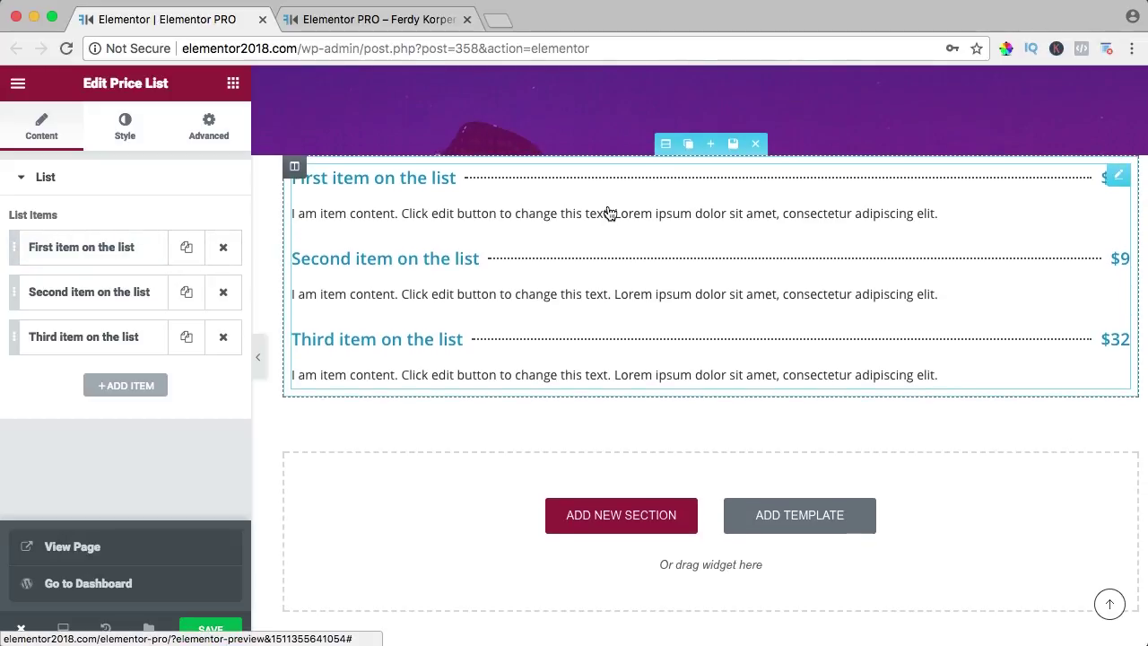
click(224, 628)
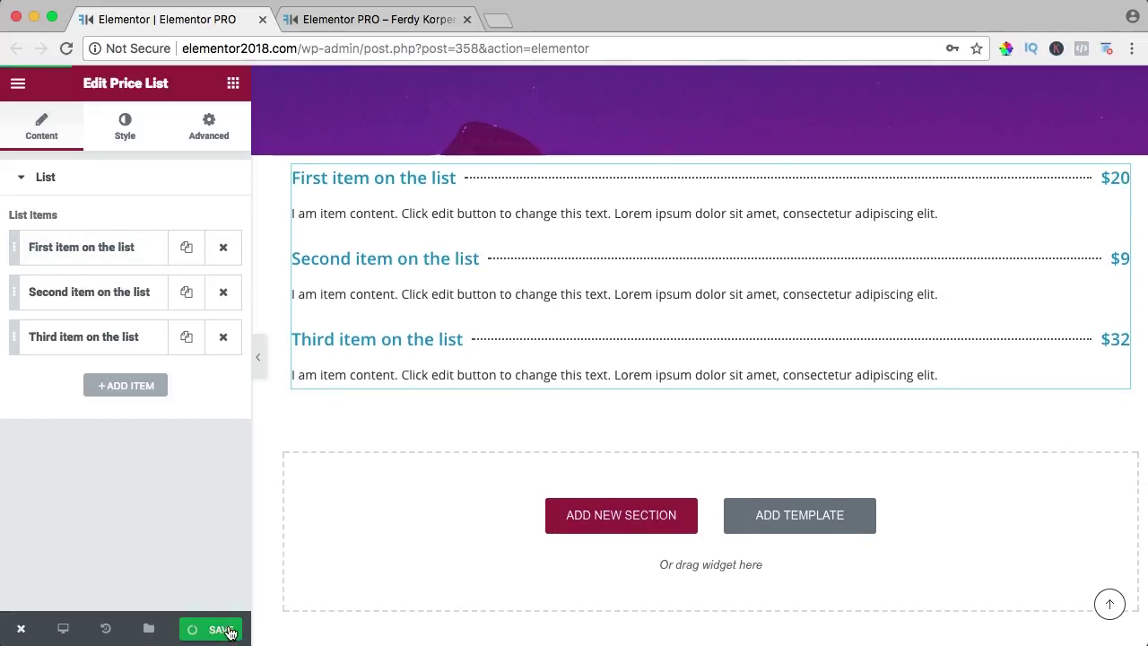
click(369, 19)
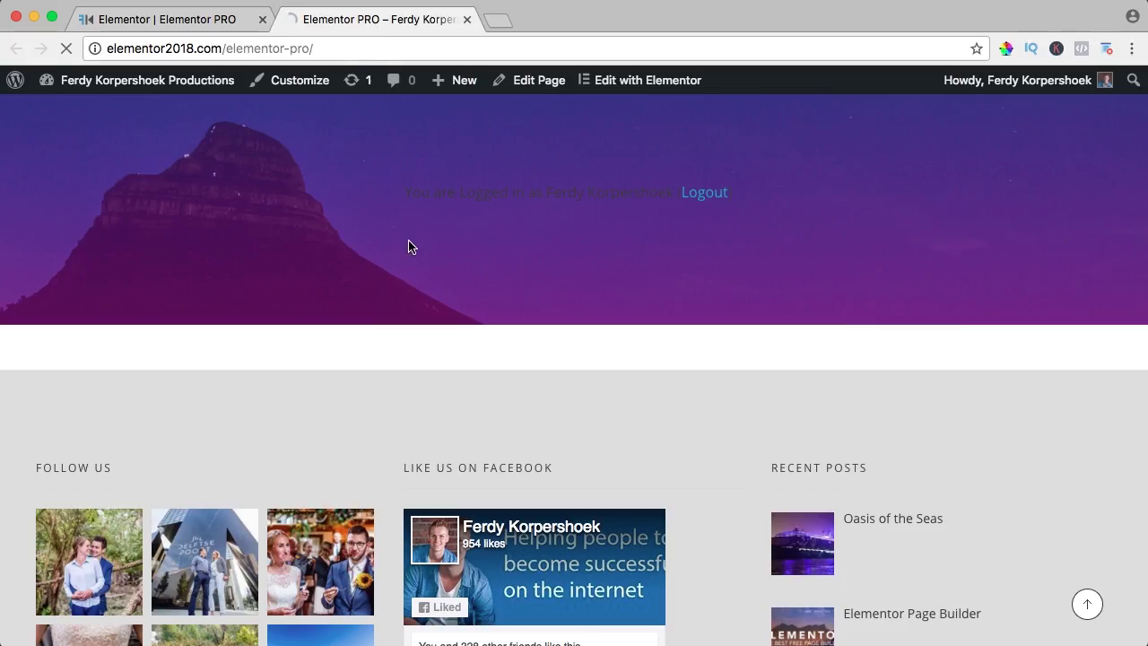
scroll(136, 225, up, 2)
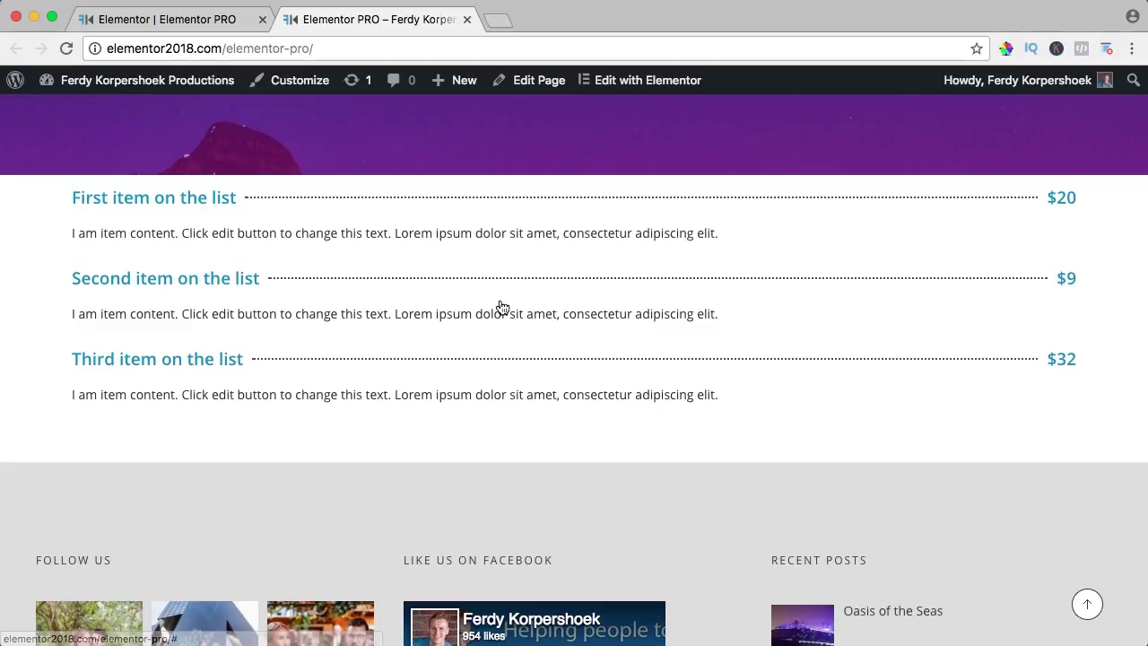
click(184, 20)
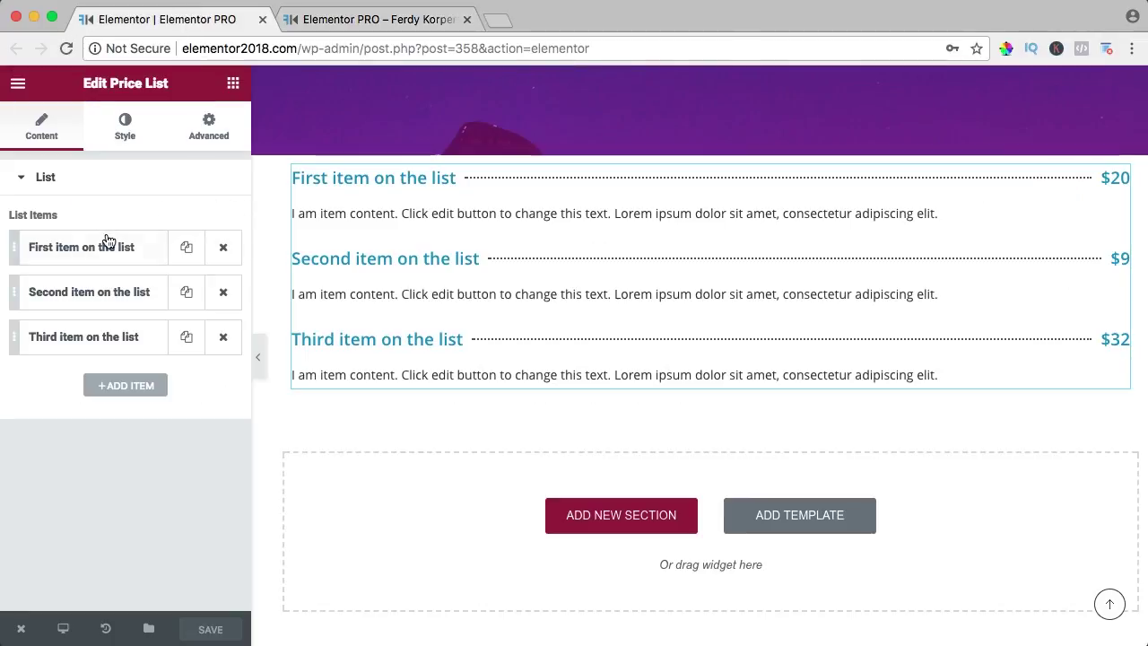
- Change the first price list item's price to $19.99
click(78, 251)
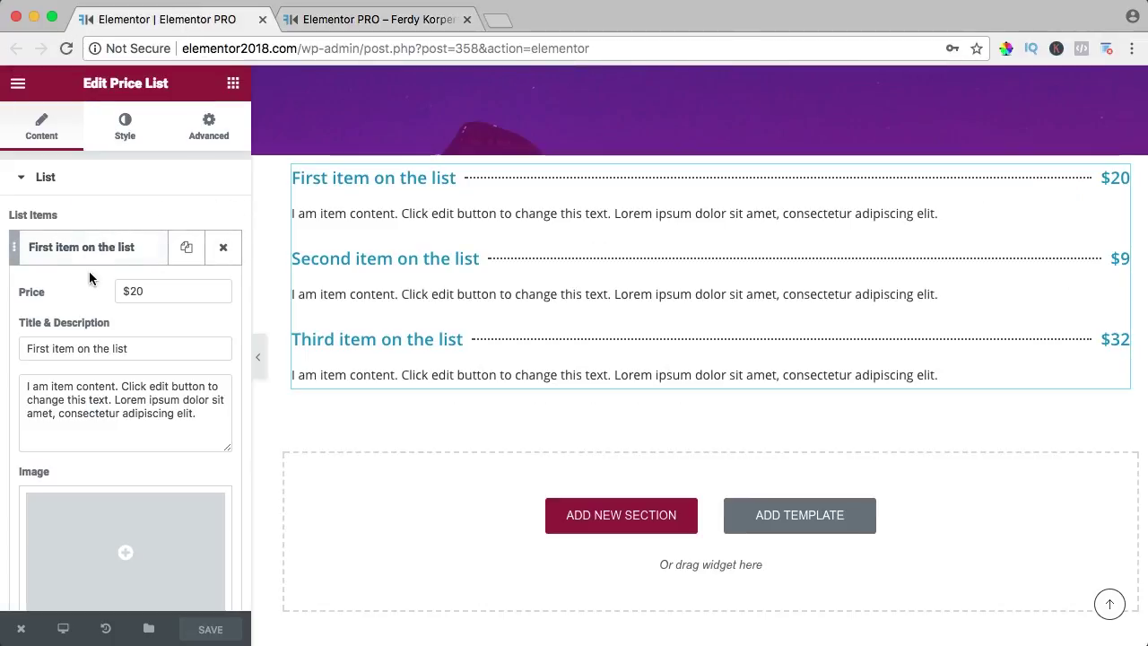
double_click(136, 290)
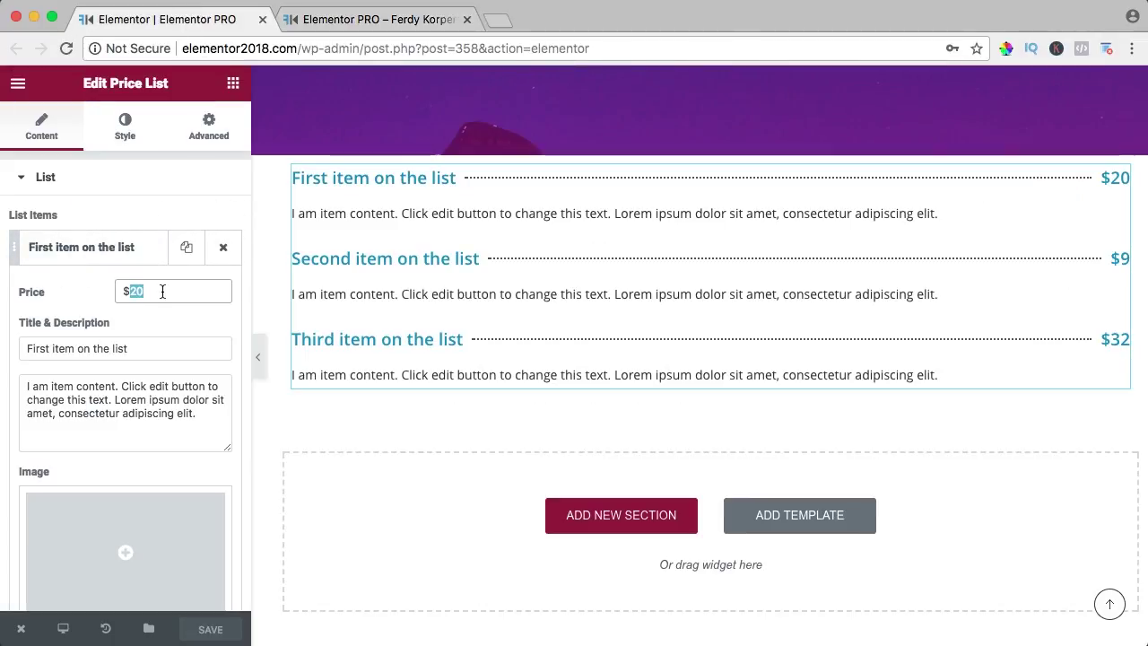
text(19.99)
scroll(104, 310, down, 1)
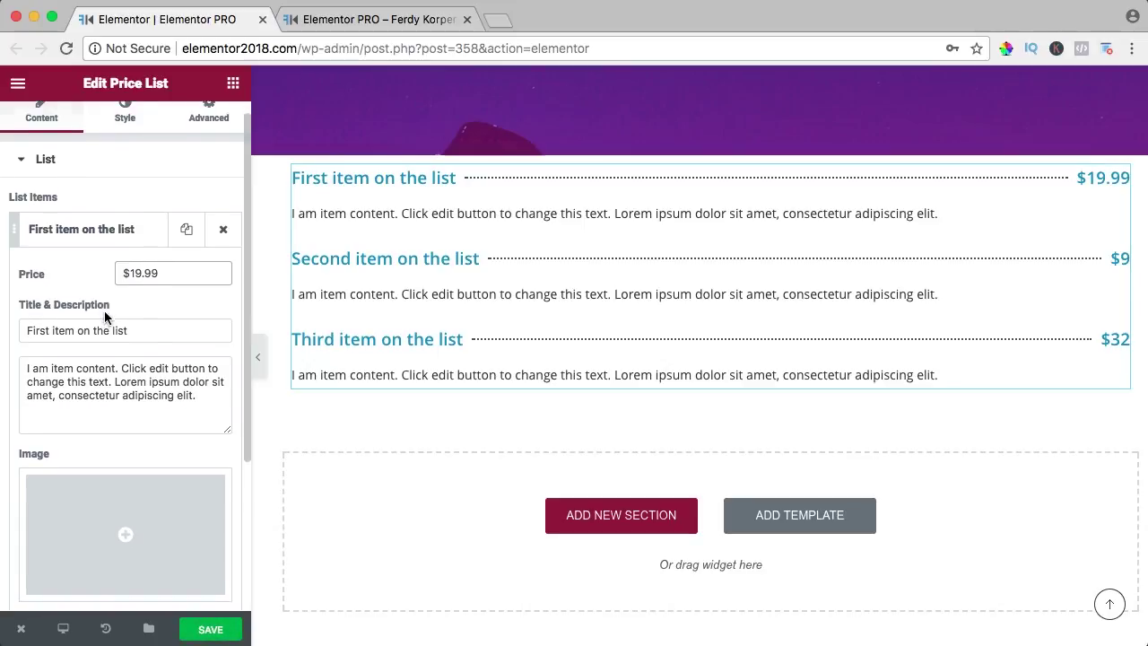
scroll(68, 324, down, 2)
- Give the first item the HoodieFront image from the Media Library
click(136, 410)
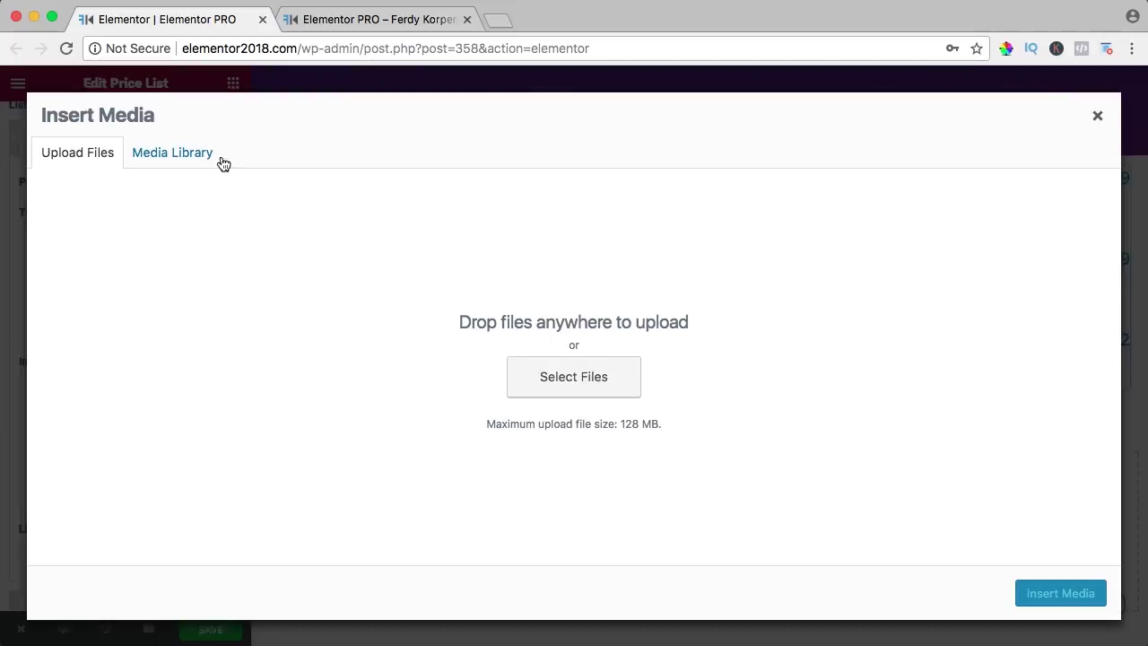
click(179, 153)
click(406, 407)
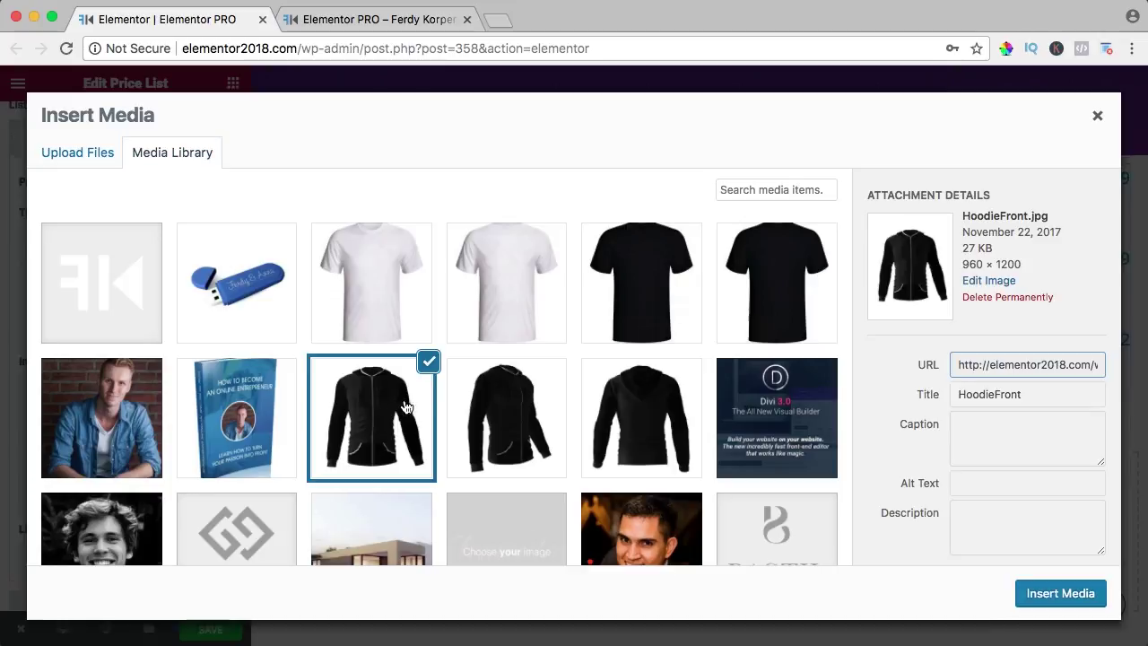
click(1043, 594)
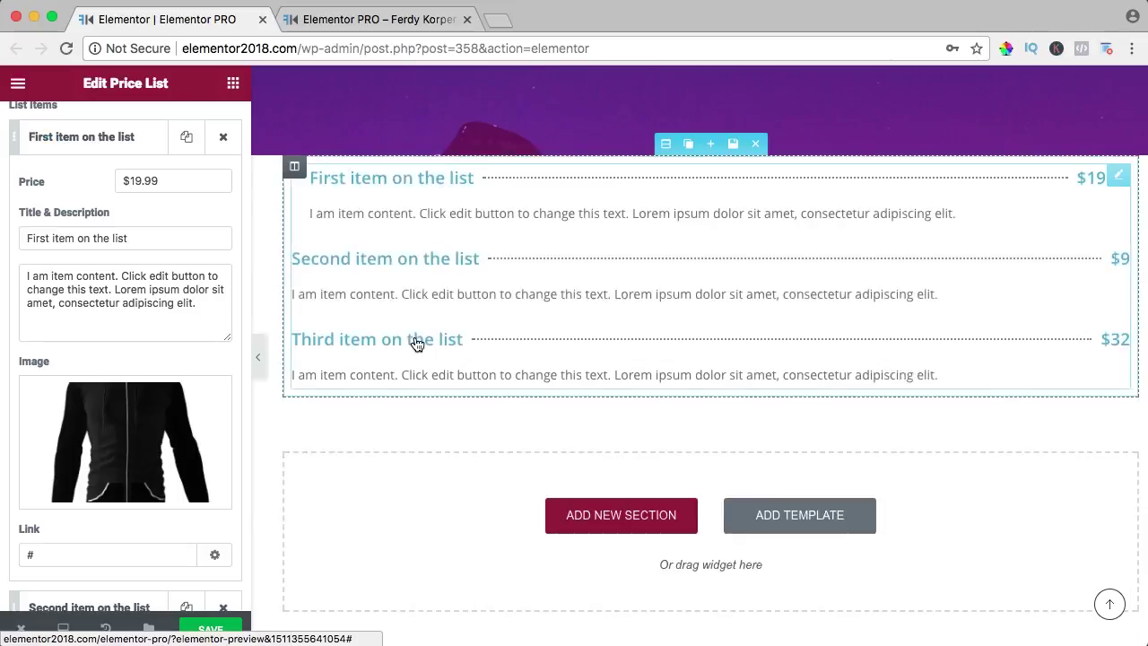
scroll(122, 311, down, 4)
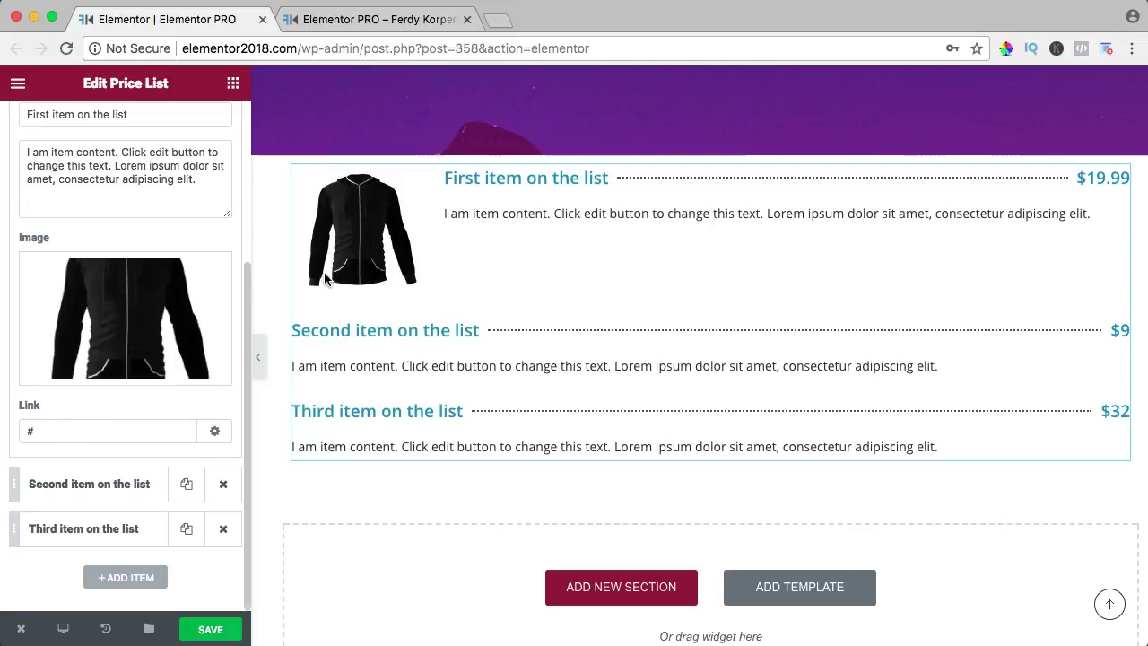
scroll(103, 285, up, 5)
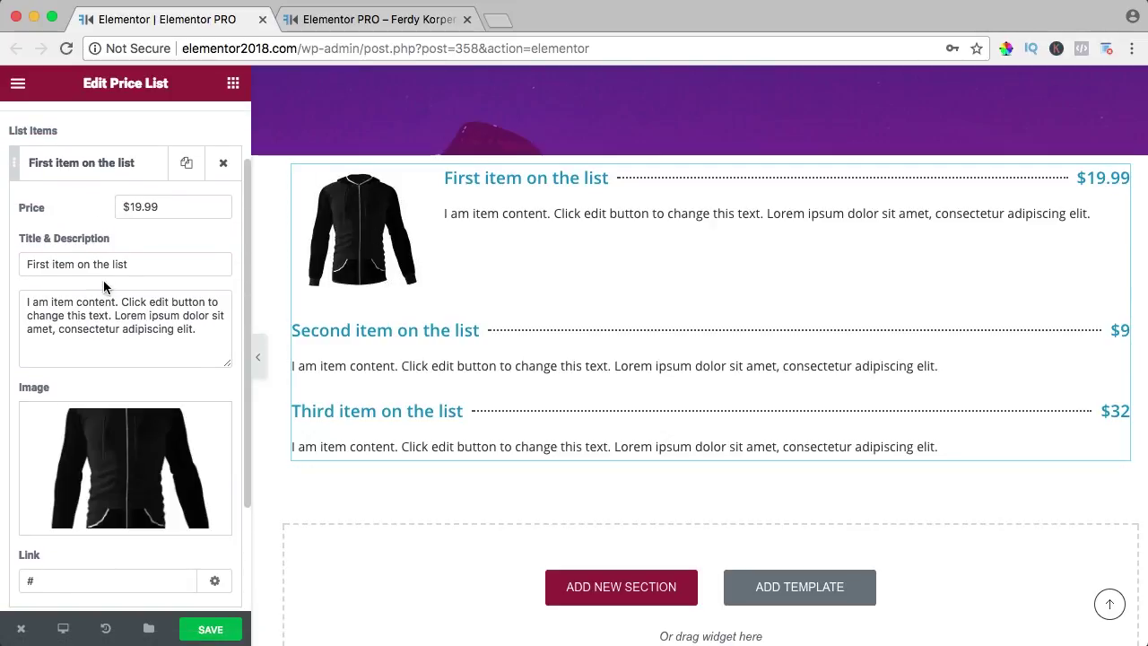
scroll(105, 282, down, 3)
scroll(103, 269, up, 5)
- Give the second ($9) list item a black hoodie image
click(76, 246)
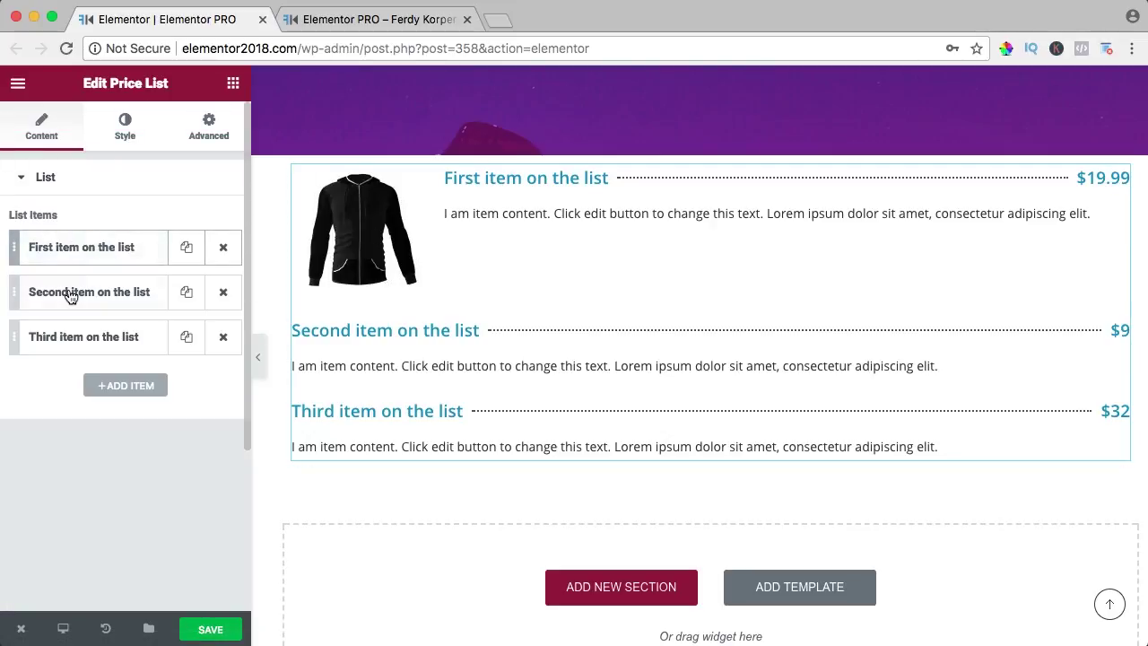
click(71, 296)
scroll(76, 381, down, 2)
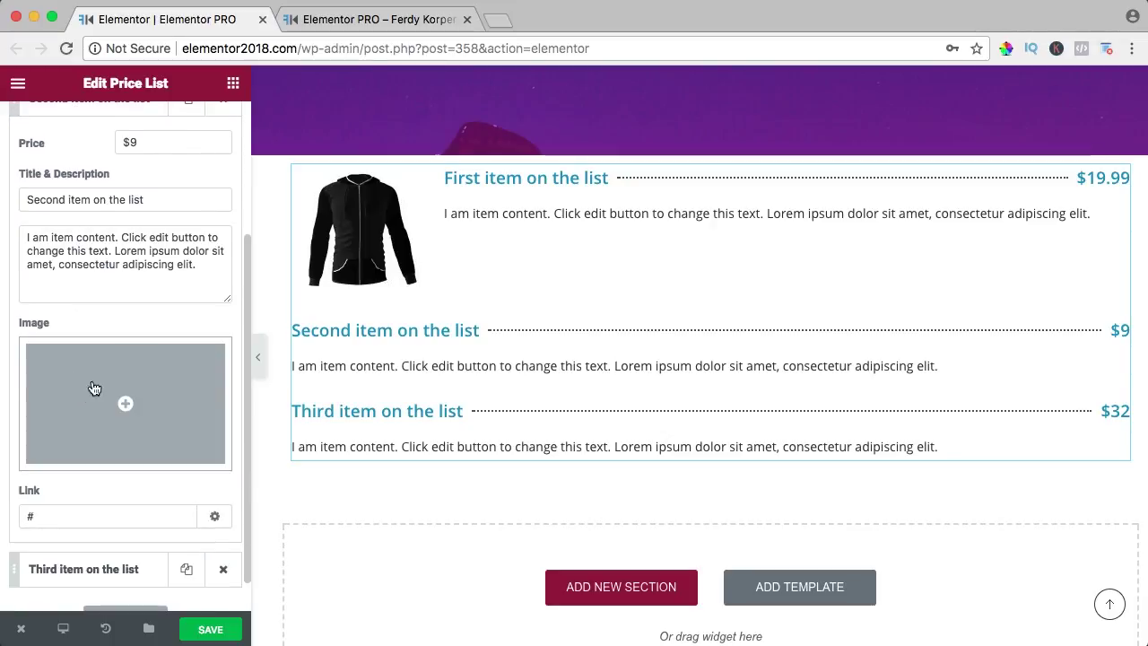
click(94, 387)
click(505, 418)
click(1061, 592)
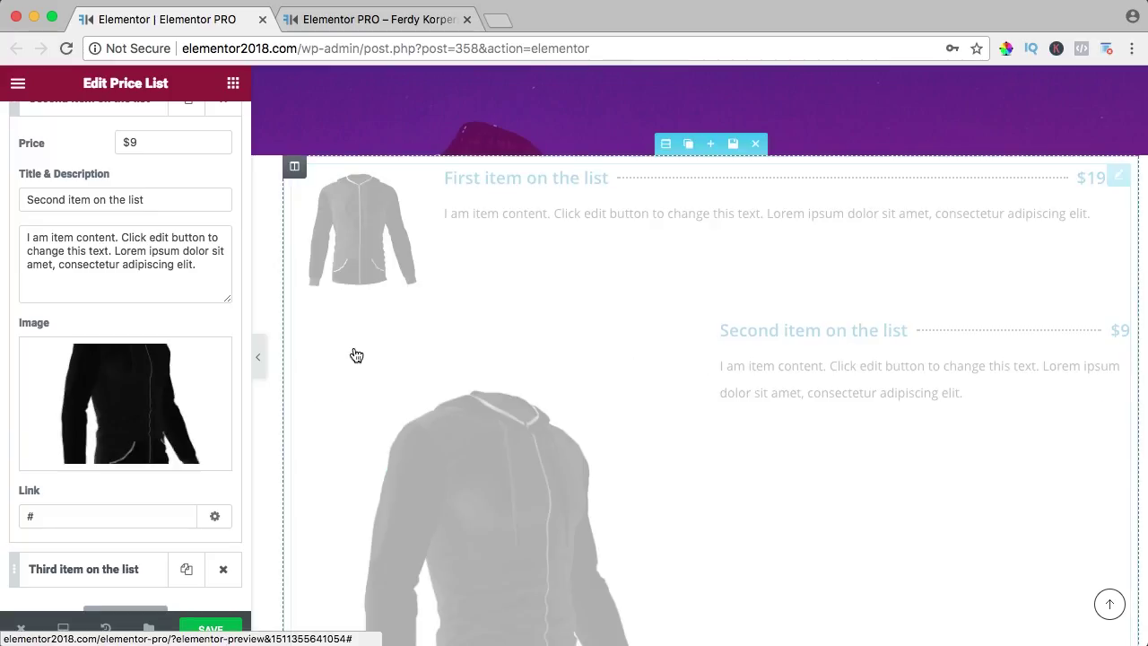
- Give the third ($32) list item the Hoodie-Back image
scroll(113, 377, down, 1)
click(102, 513)
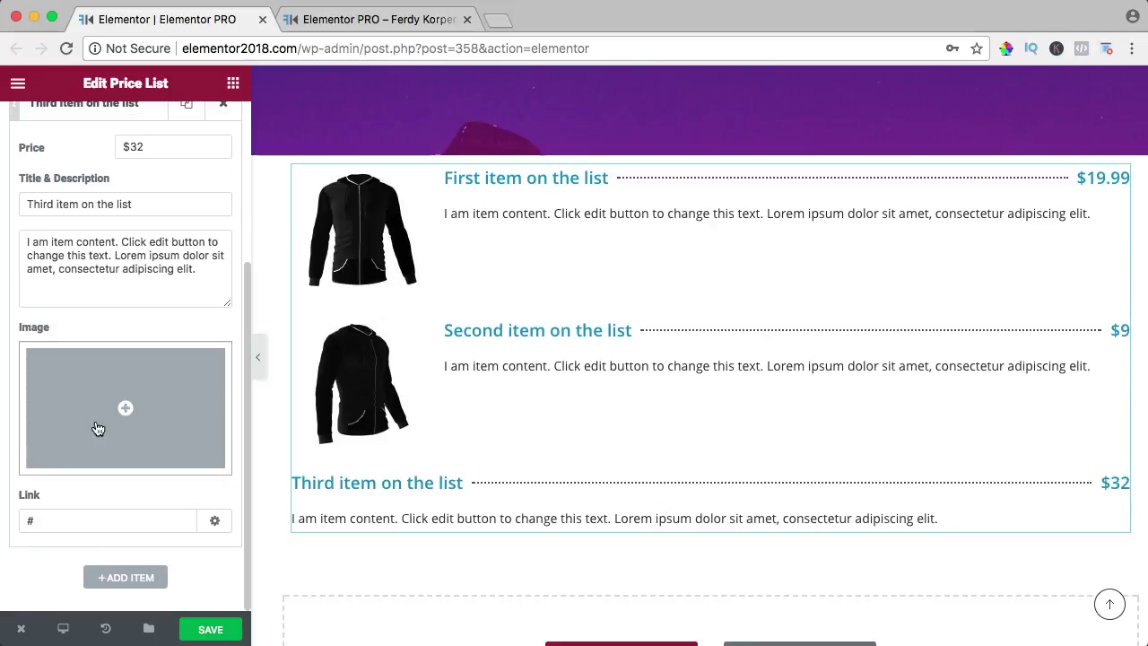
click(106, 388)
click(608, 446)
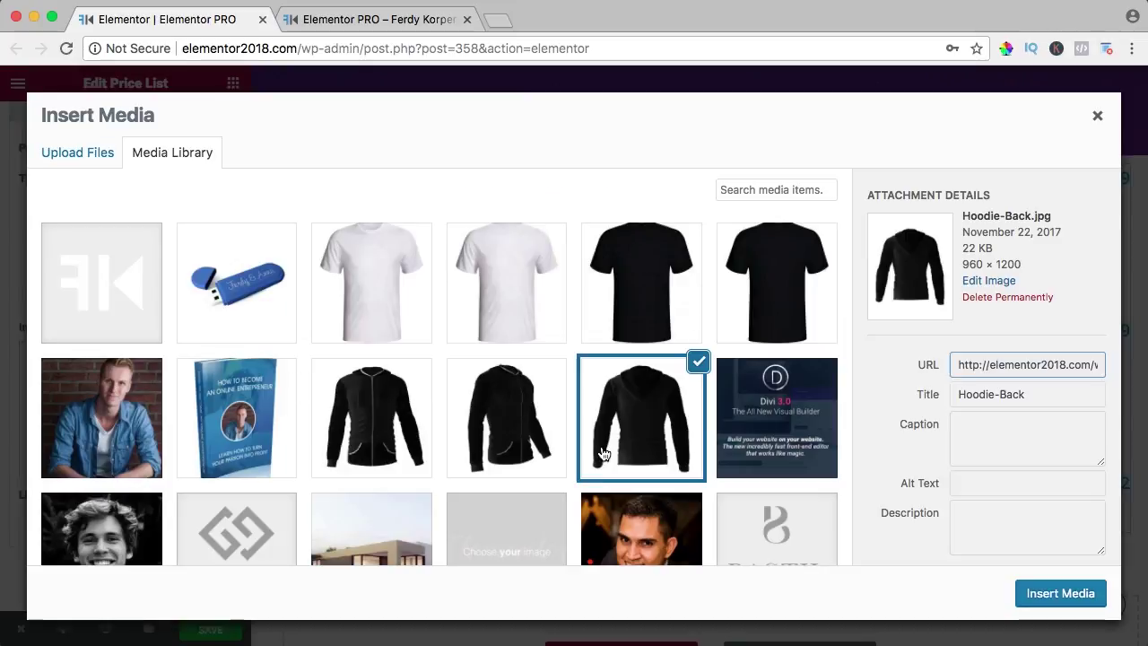
click(1088, 596)
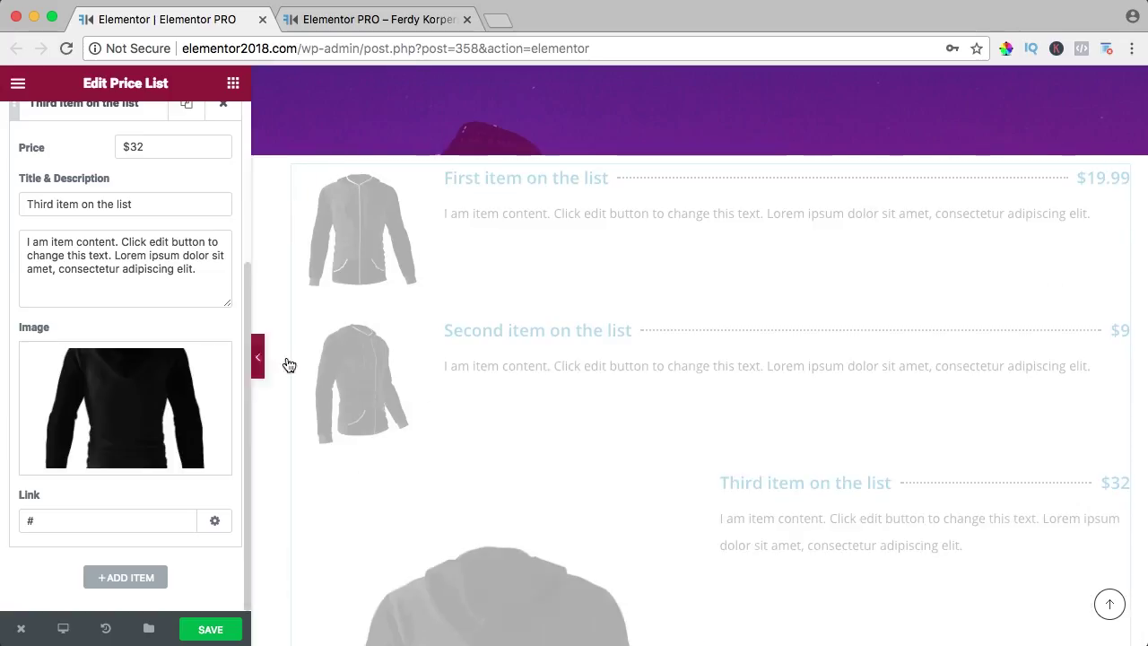
scroll(463, 341, up, 1)
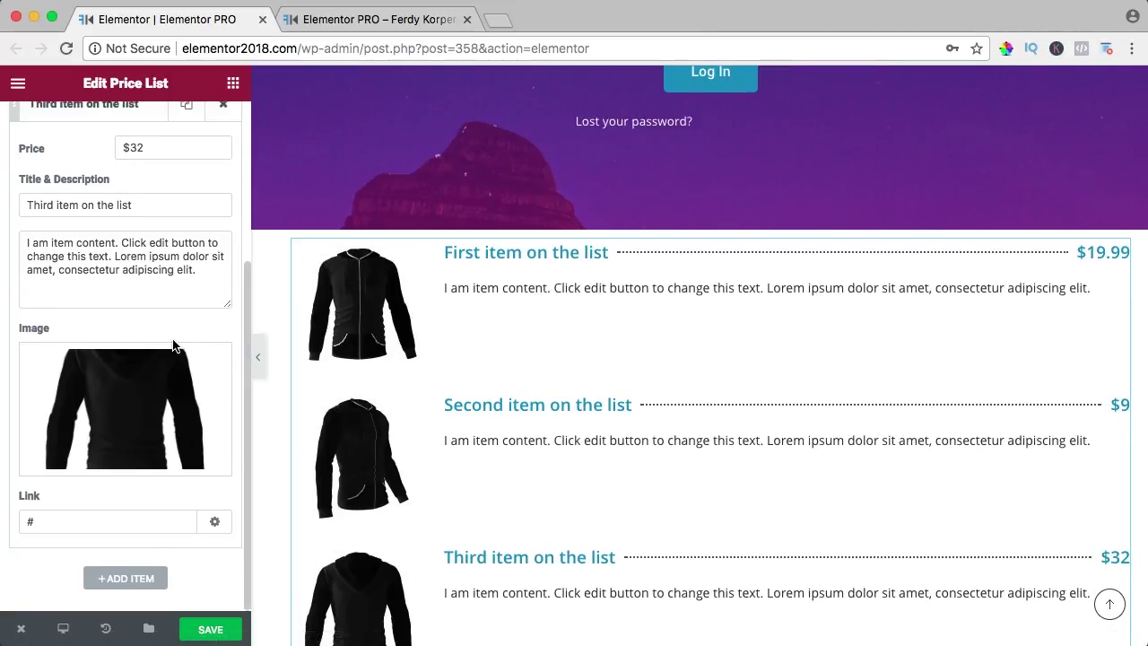
scroll(167, 343, up, 3)
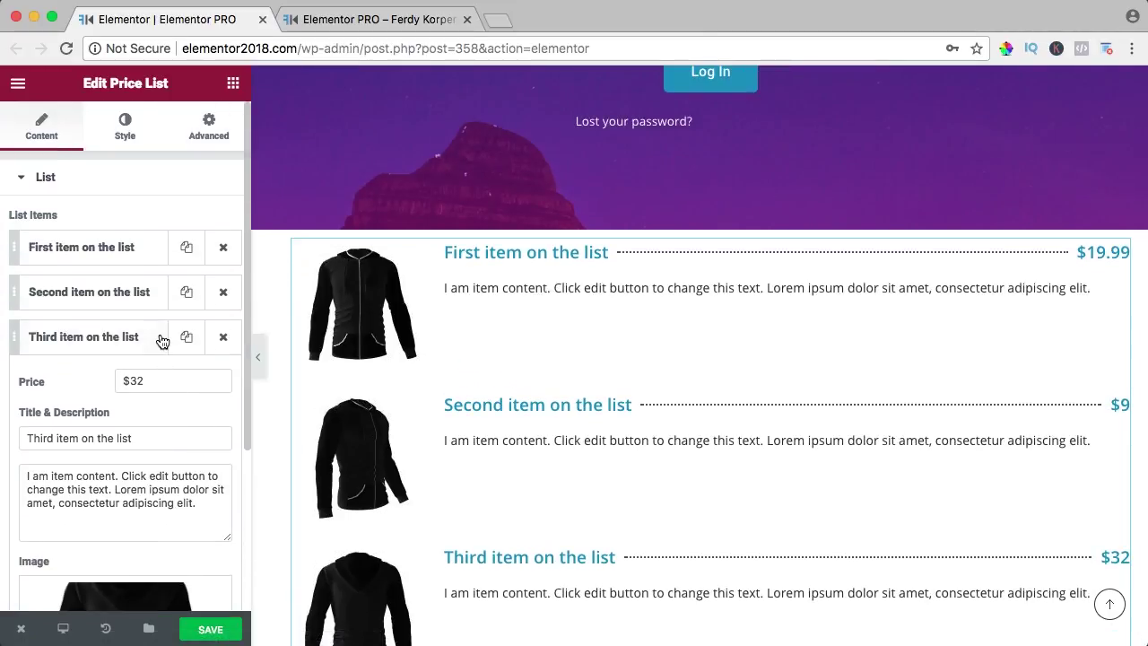
click(64, 342)
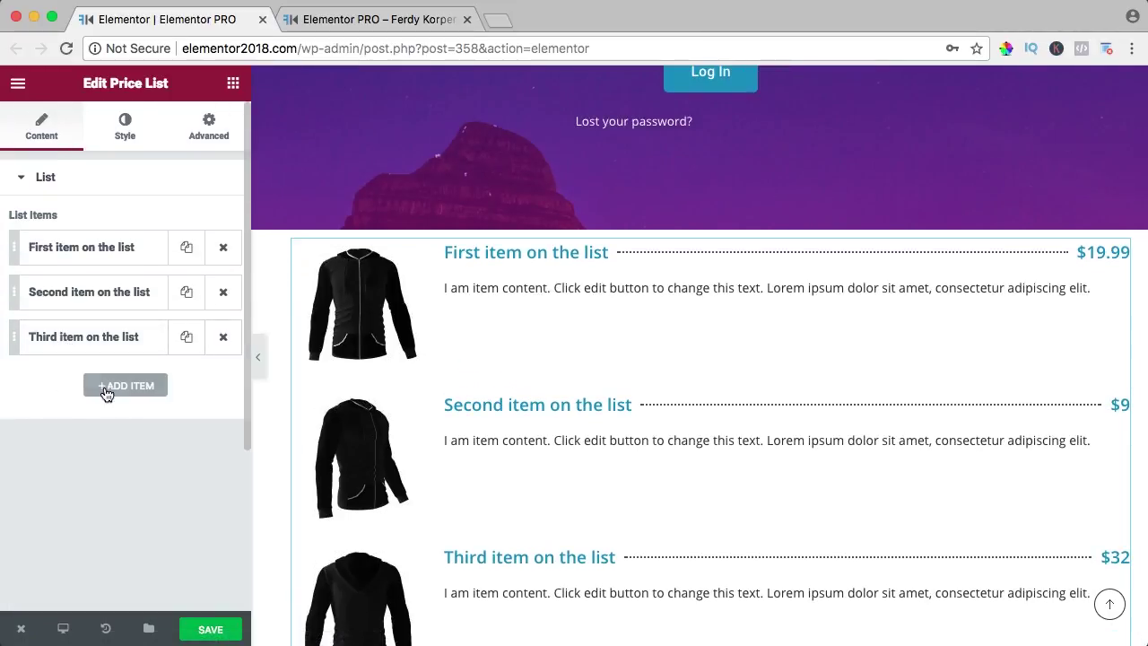
- Reset the Title & Price colour to its default in the price list's List Style
click(125, 126)
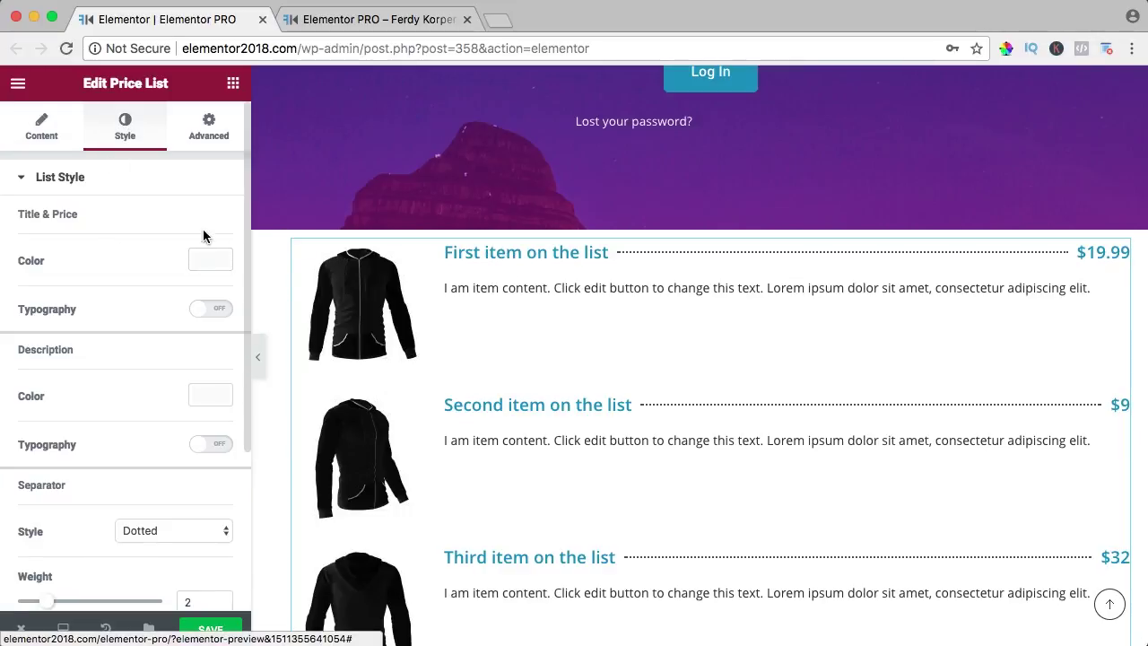
click(210, 259)
click(82, 312)
drag(82, 313, 130, 275)
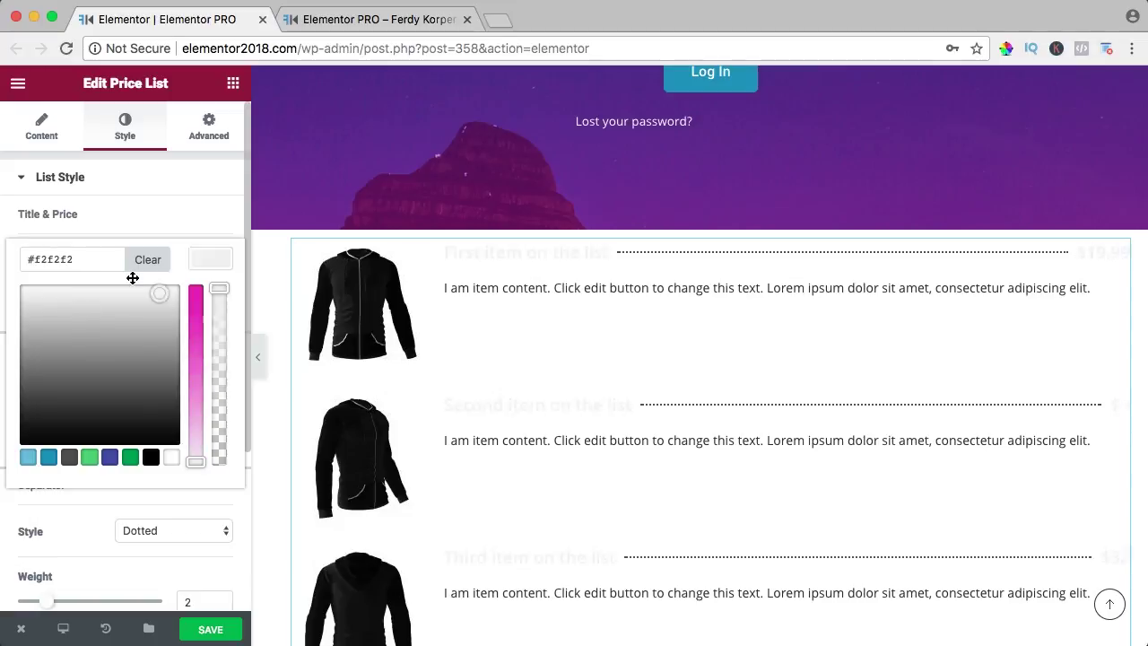
click(151, 261)
click(213, 260)
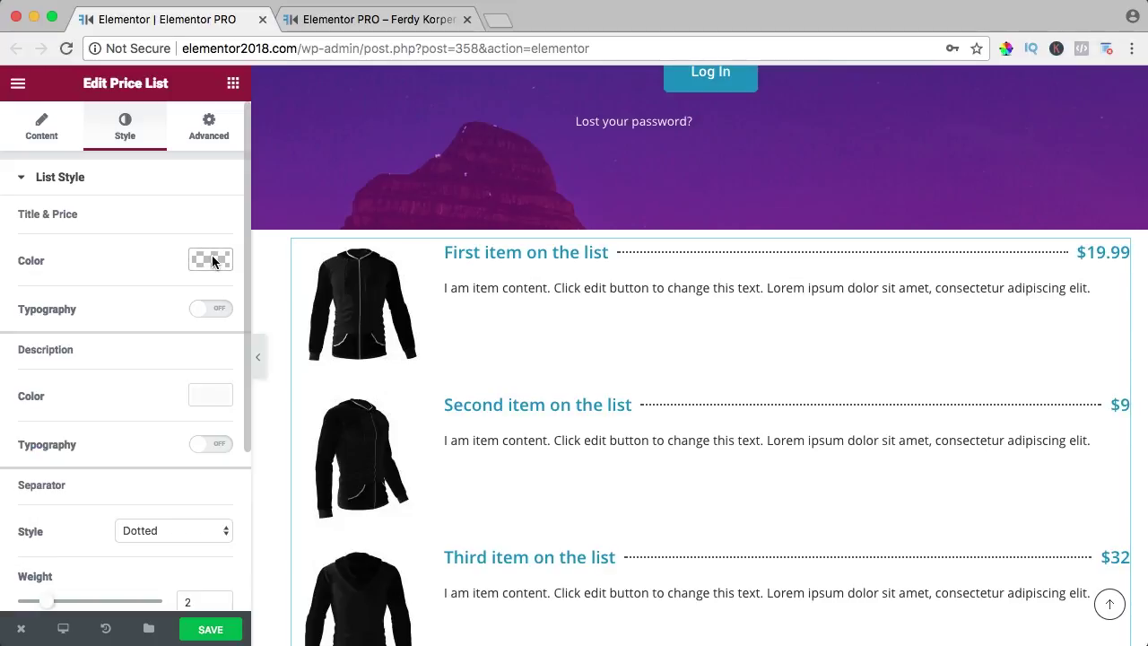
- Enable title typography with size 22, Uppercase transform and 0.5 line height
click(217, 314)
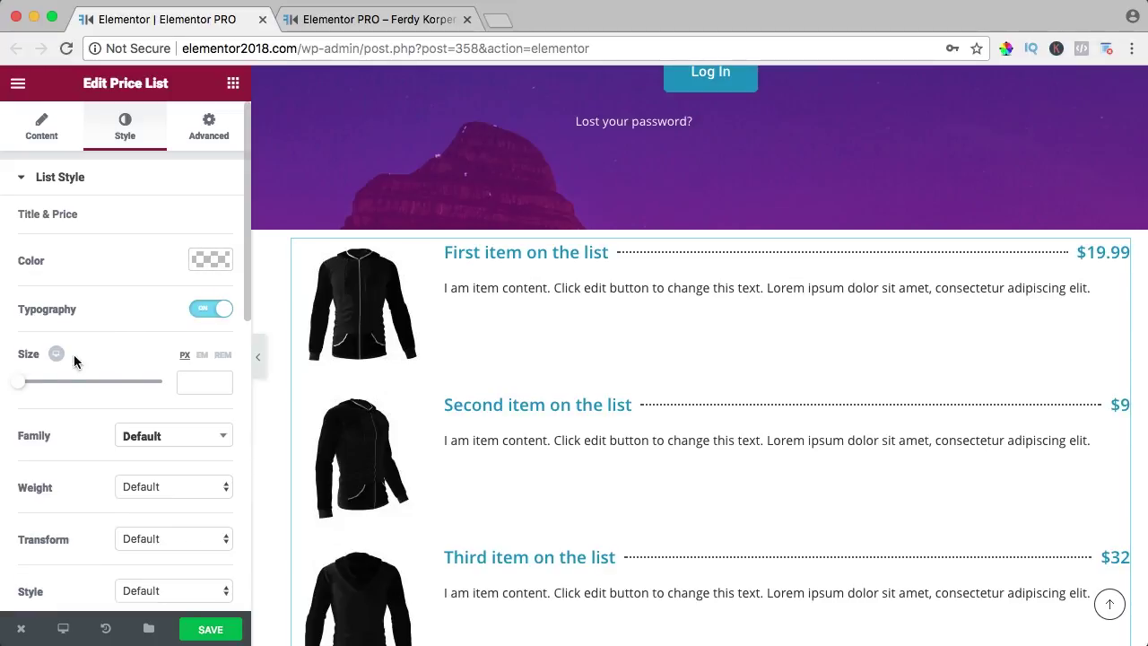
mouse_move(23, 389)
mouse_down()
mouse_move(64, 390)
mouse_move(38, 384)
mouse_up()
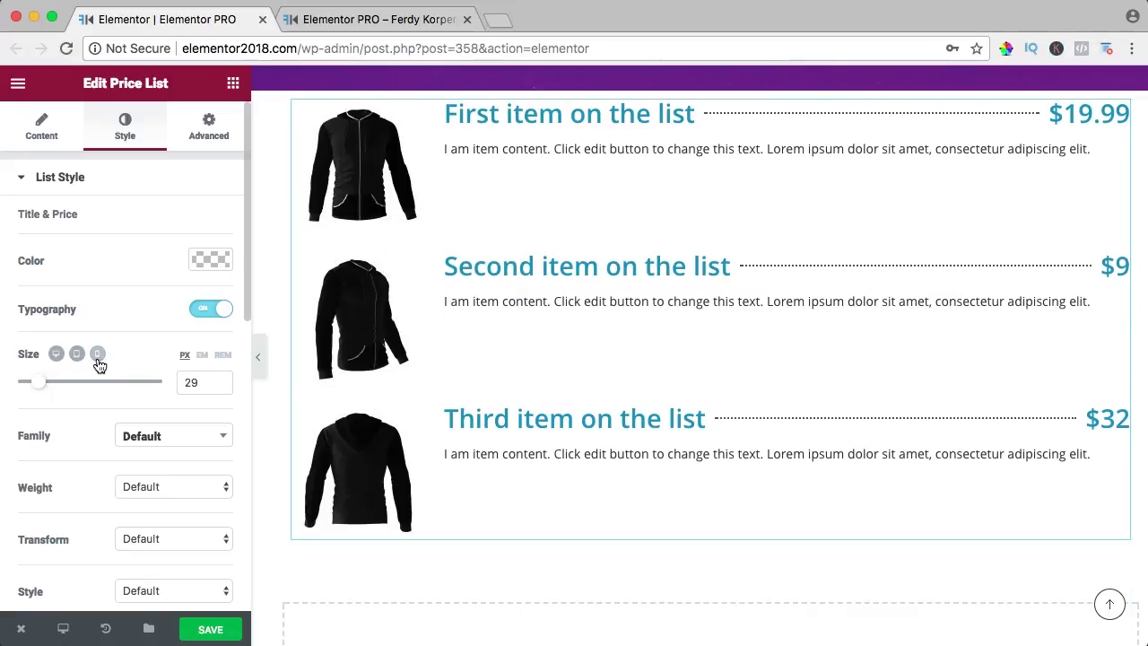
drag(46, 375, 37, 381)
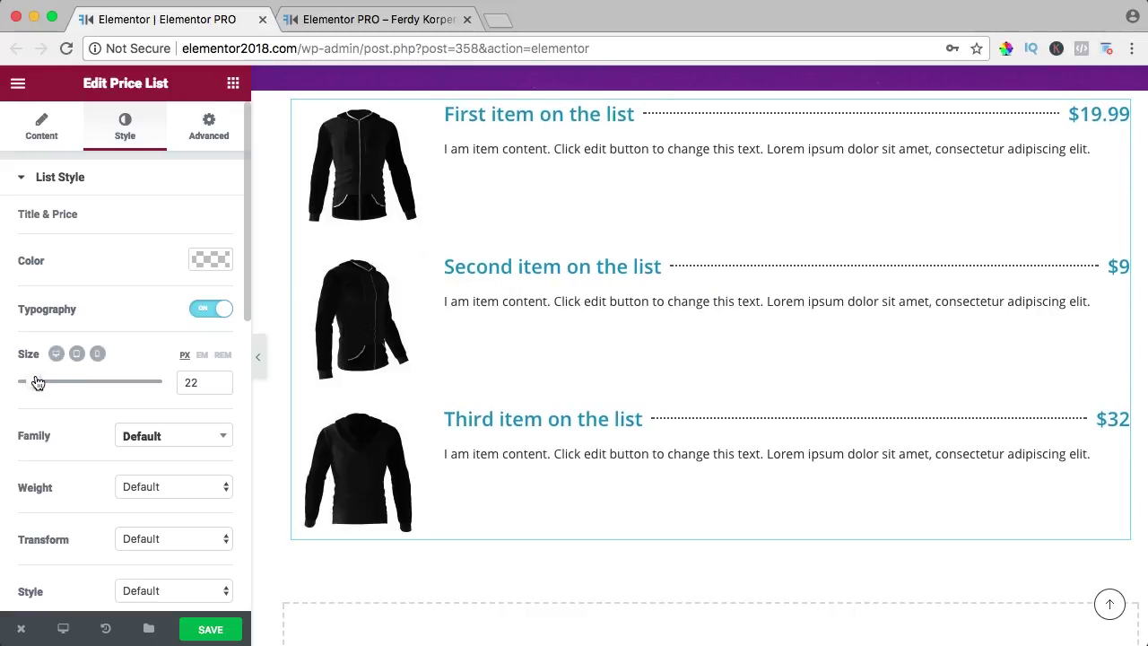
click(56, 355)
scroll(108, 417, down, 1)
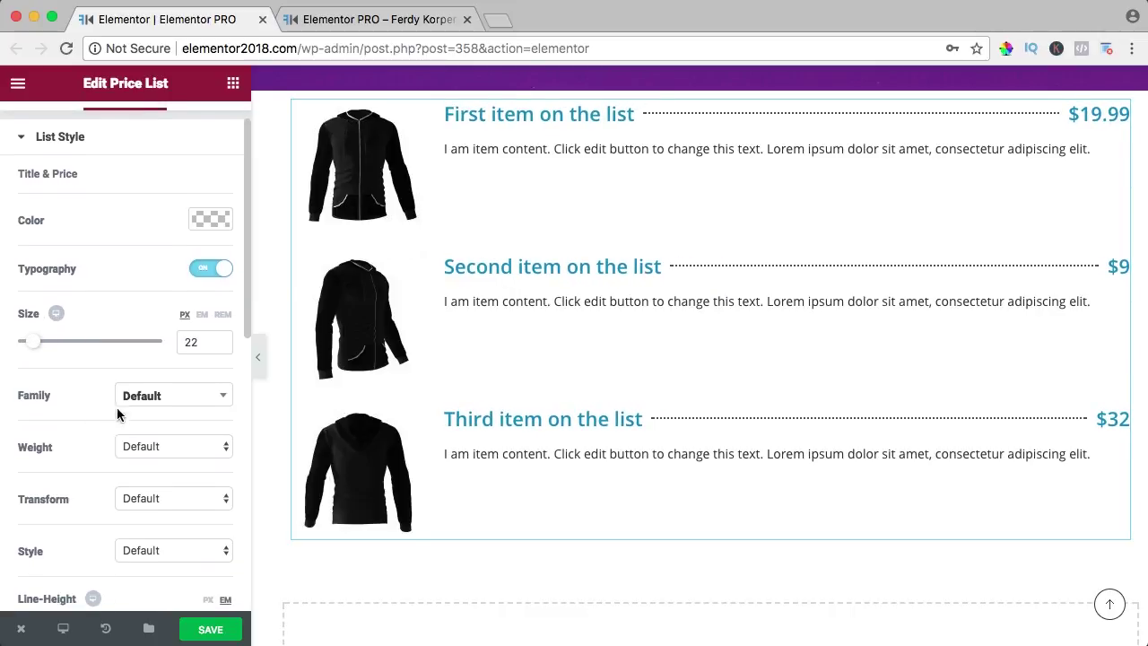
scroll(96, 396, down, 3)
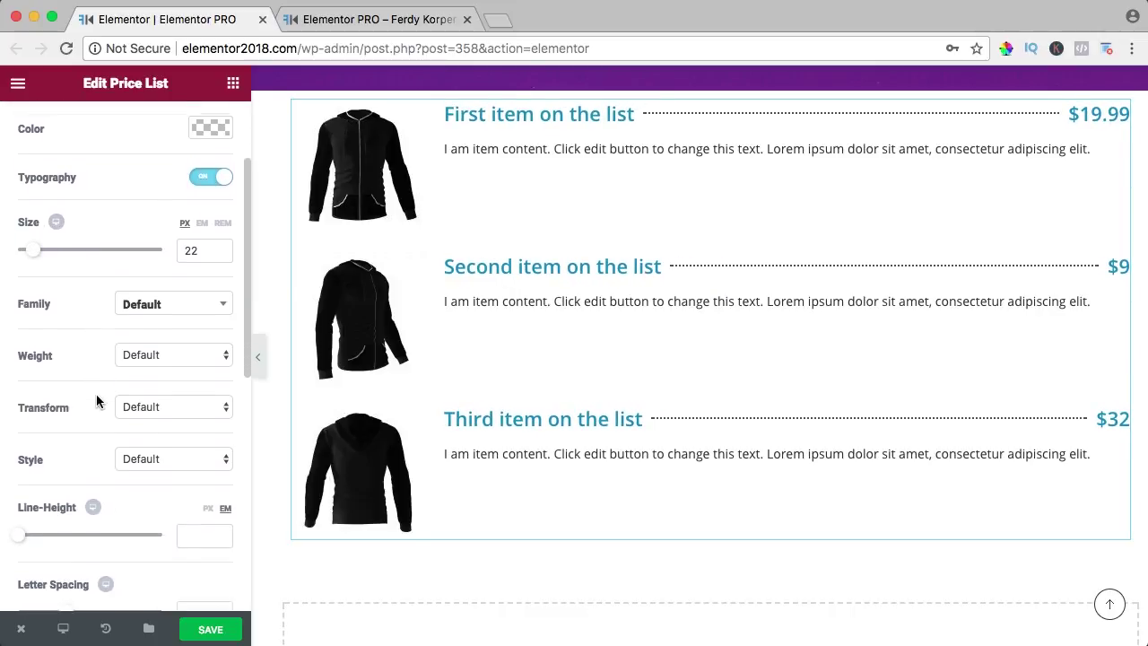
scroll(145, 404, down, 1)
click(145, 382)
key(Escape)
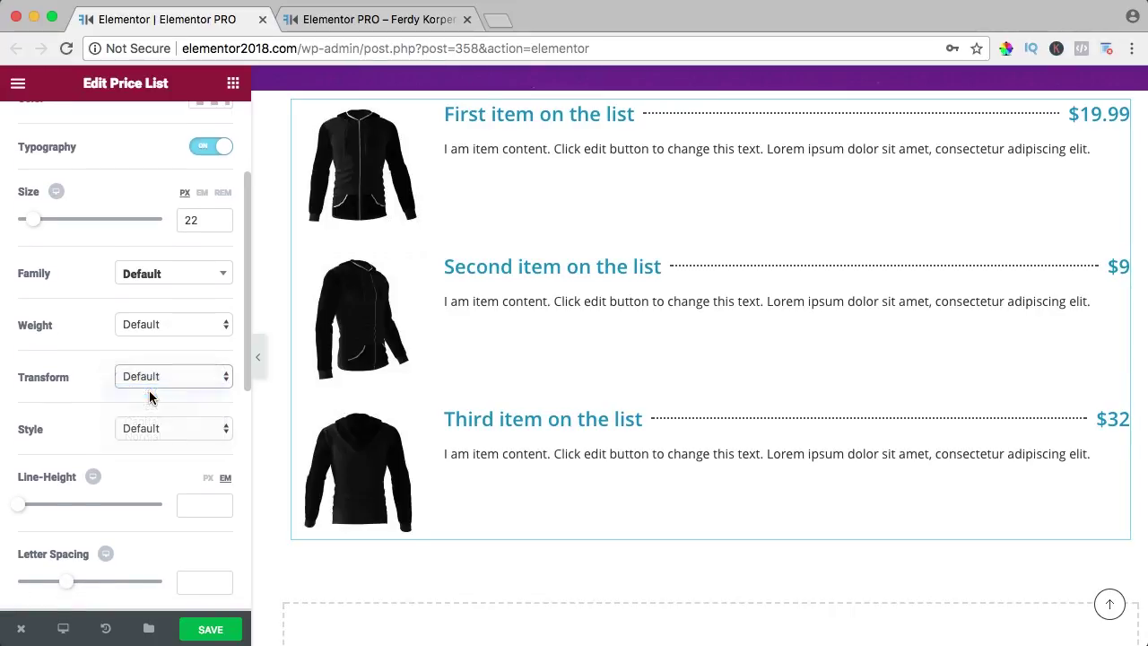
click(150, 397)
mouse_move(24, 508)
mouse_down()
mouse_move(39, 507)
mouse_move(25, 507)
mouse_up()
- Try dashed, solid and no separators, then settle on dotted separators
scroll(27, 359, down, 3)
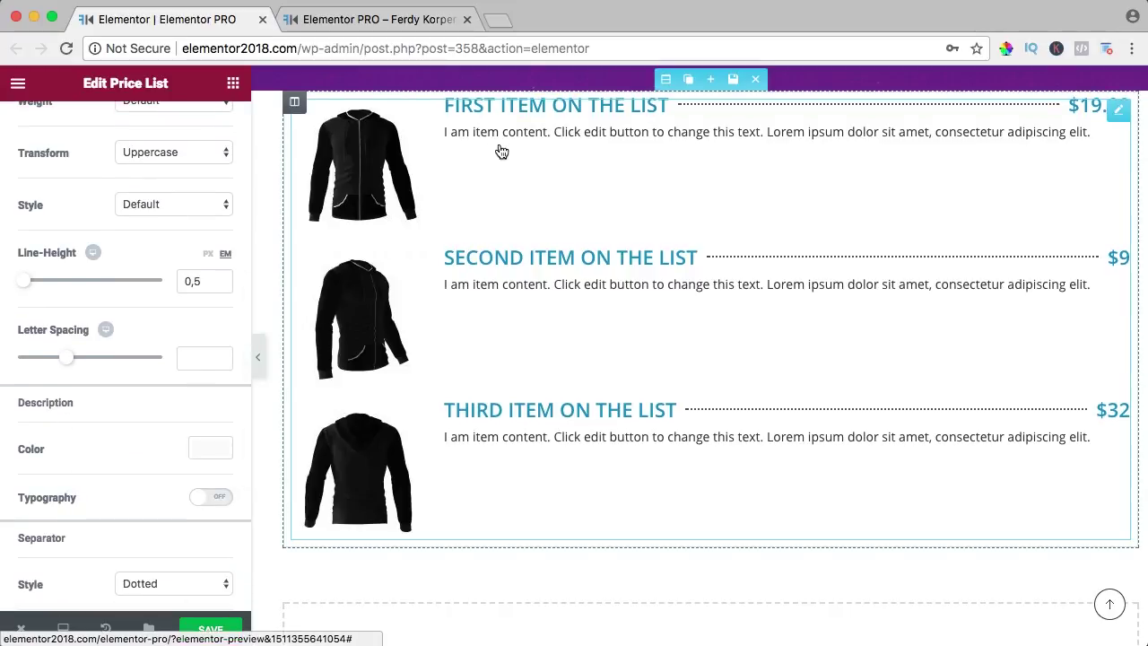
scroll(99, 484, down, 3)
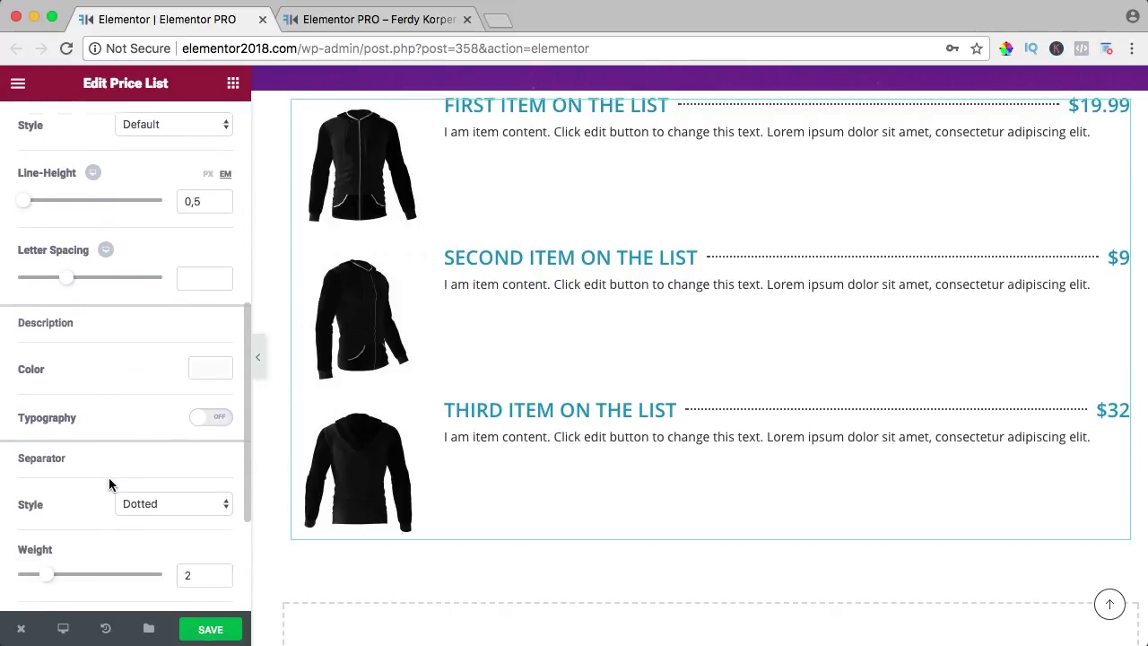
click(169, 478)
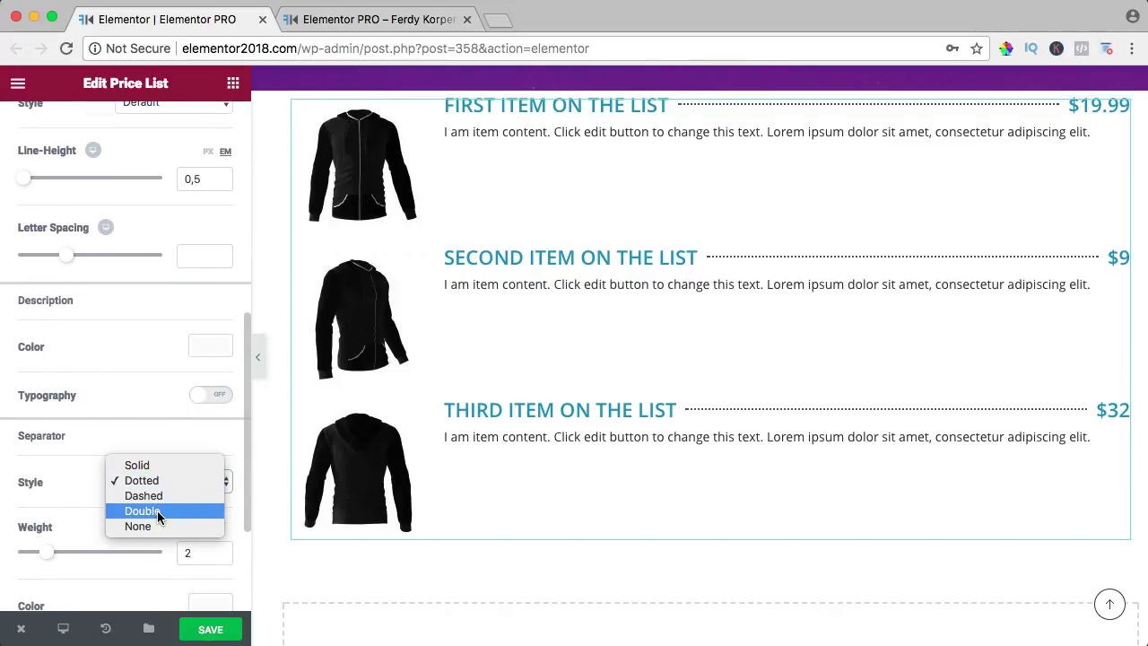
click(153, 496)
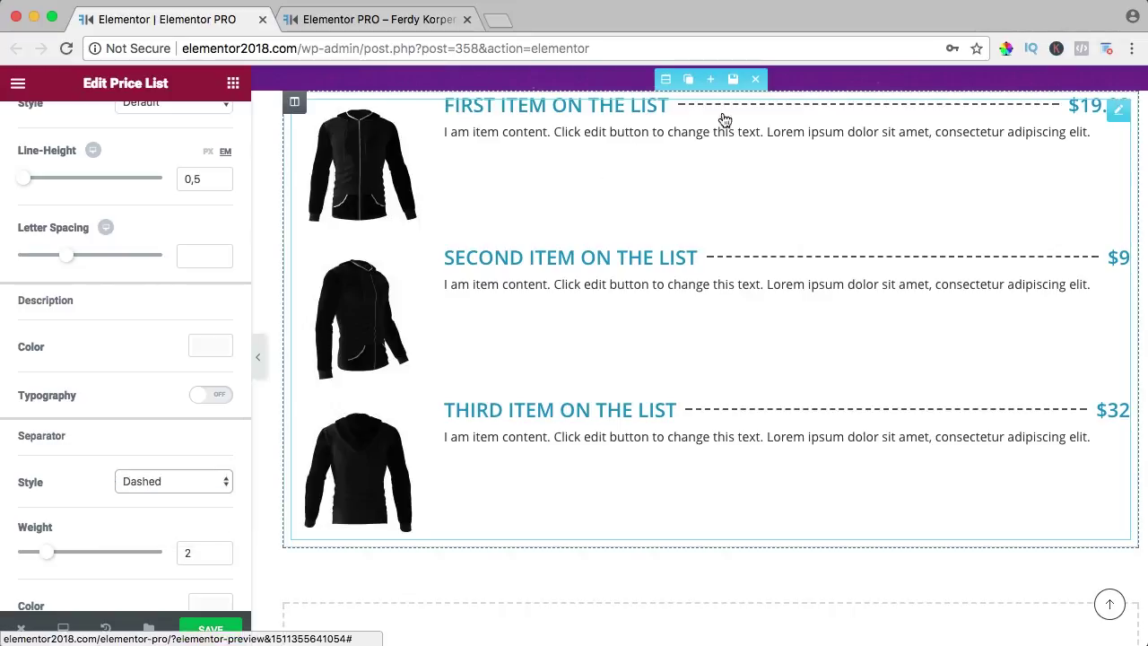
click(148, 484)
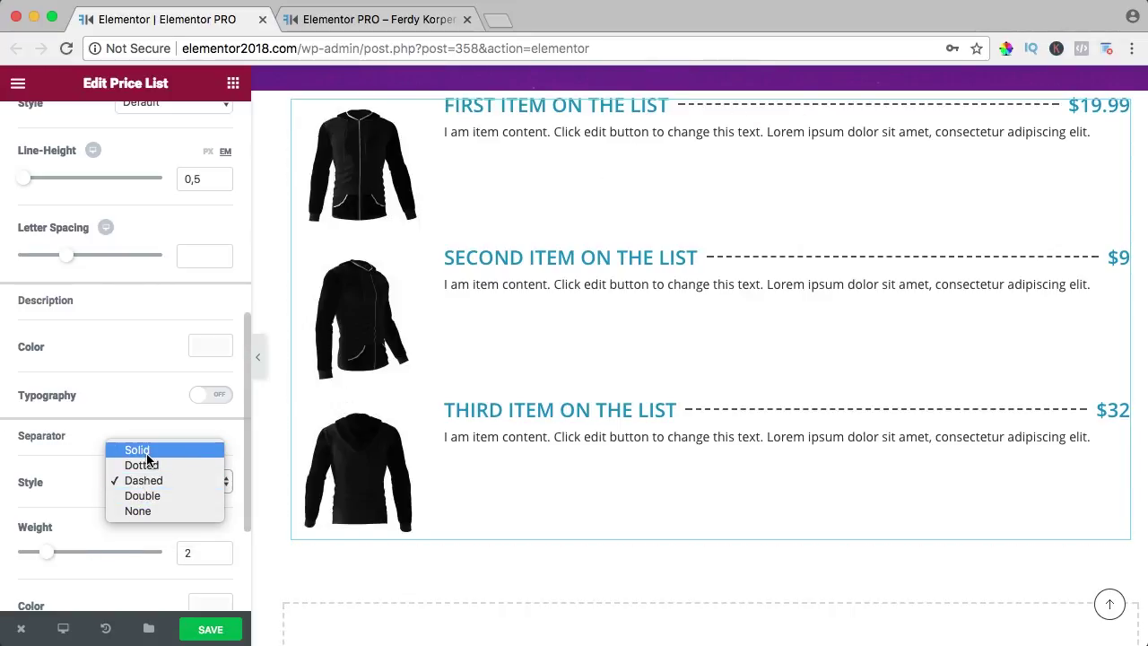
click(148, 452)
click(156, 479)
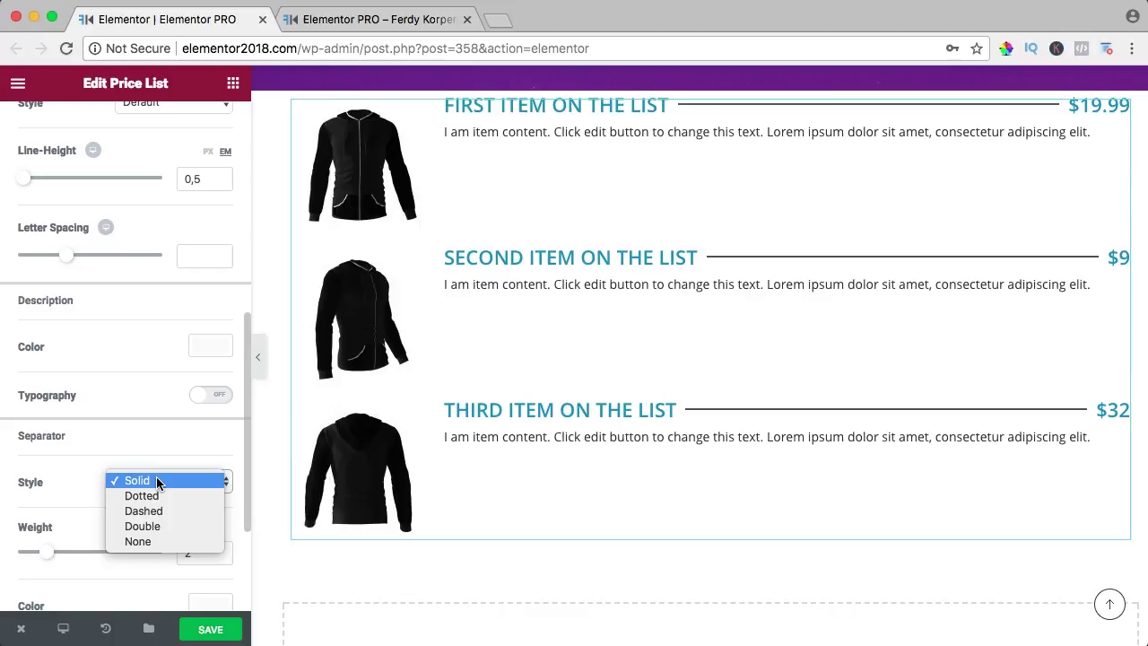
click(149, 539)
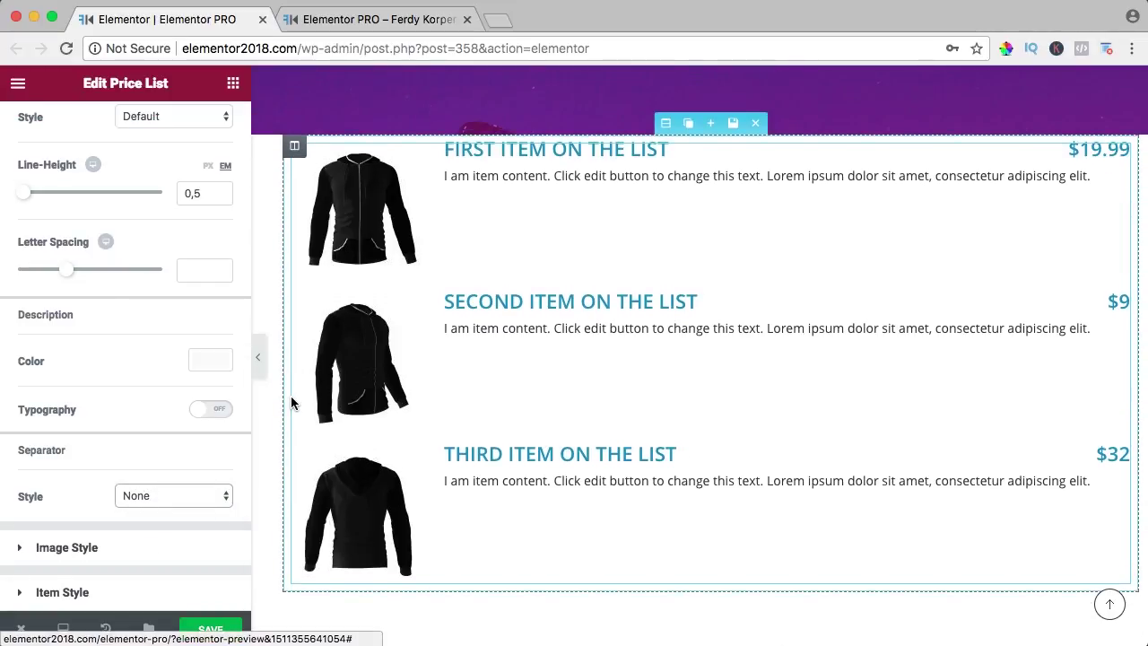
click(180, 496)
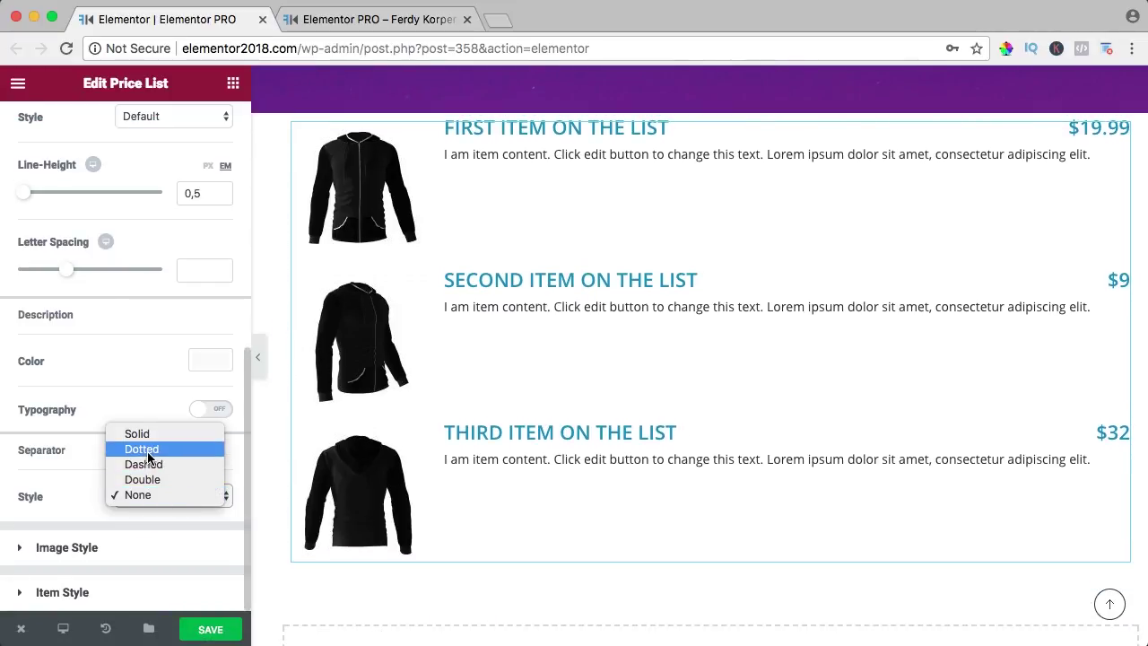
click(147, 451)
- Set the dotted separator weight to 2 and its spacing to 28
drag(44, 553, 38, 557)
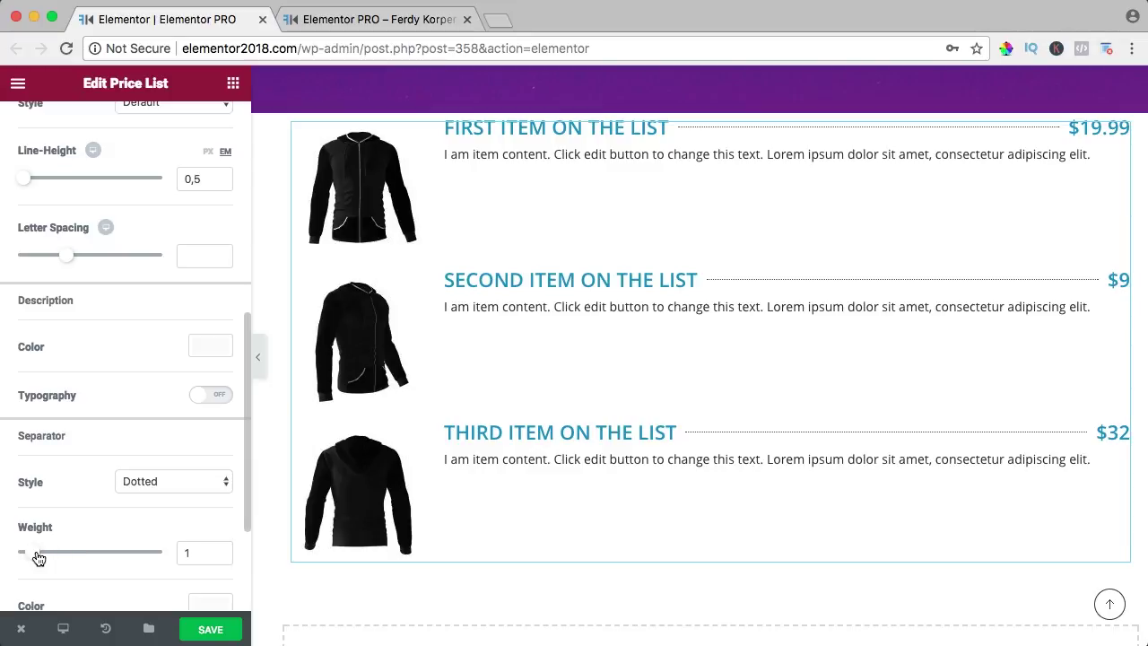
scroll(110, 454, down, 2)
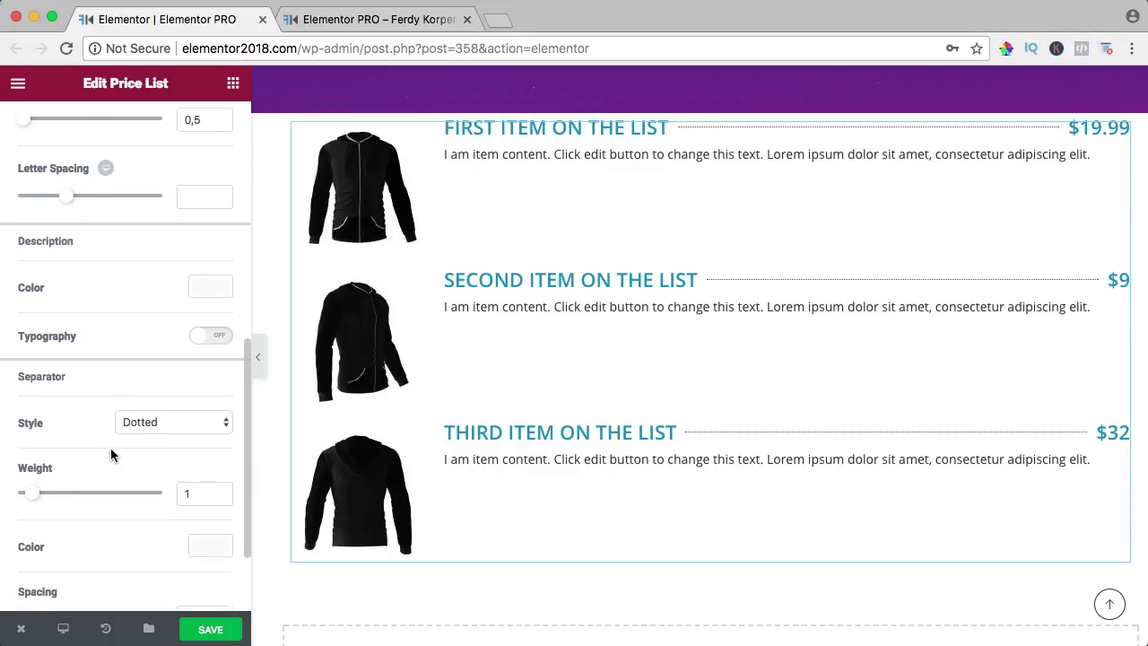
double_click(179, 484)
text(2)
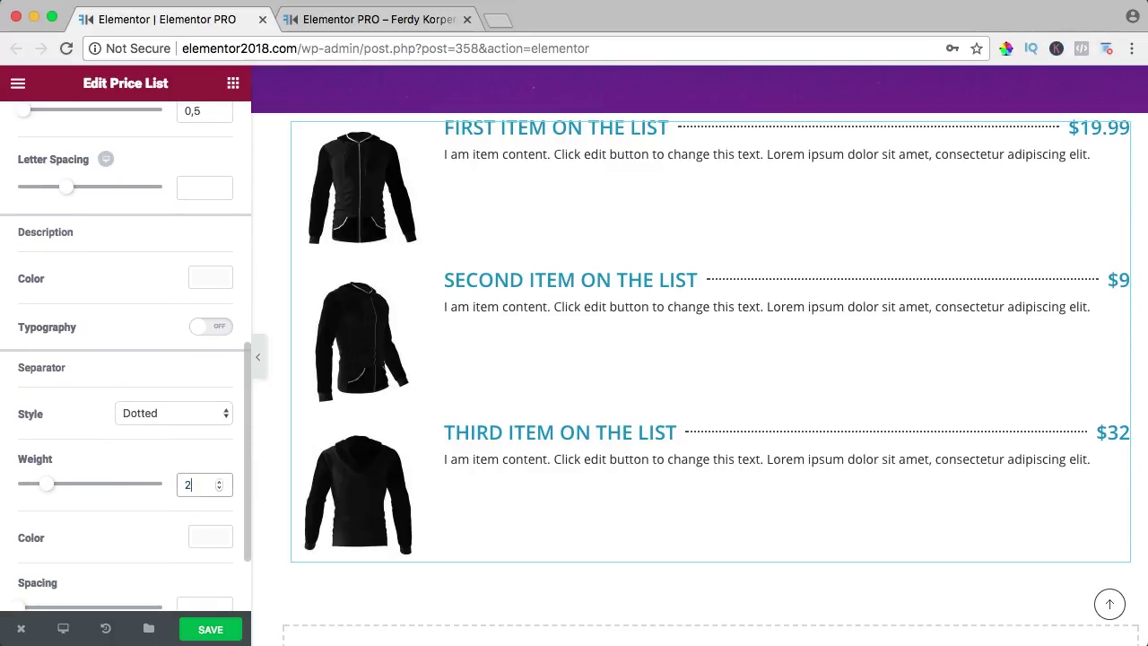
scroll(94, 485, down, 2)
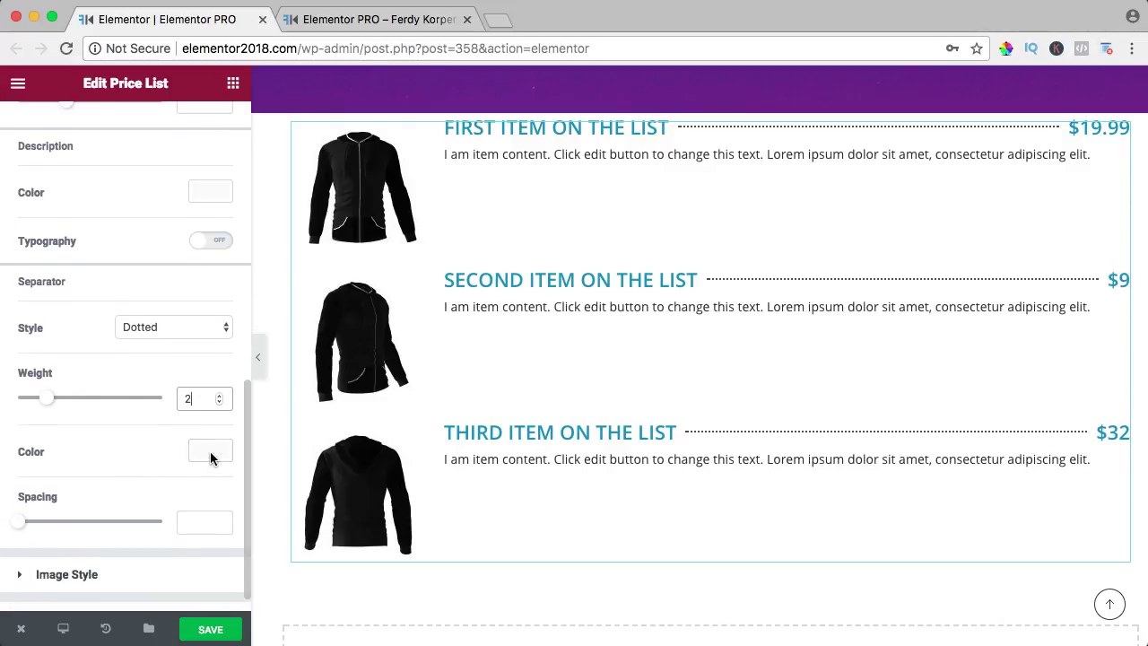
drag(20, 520, 105, 527)
- Keep the hoodie images at 150 x 150 Thumbnail size after trying Medium Large, and adjust their spacing
scroll(54, 538, down, 1)
click(22, 549)
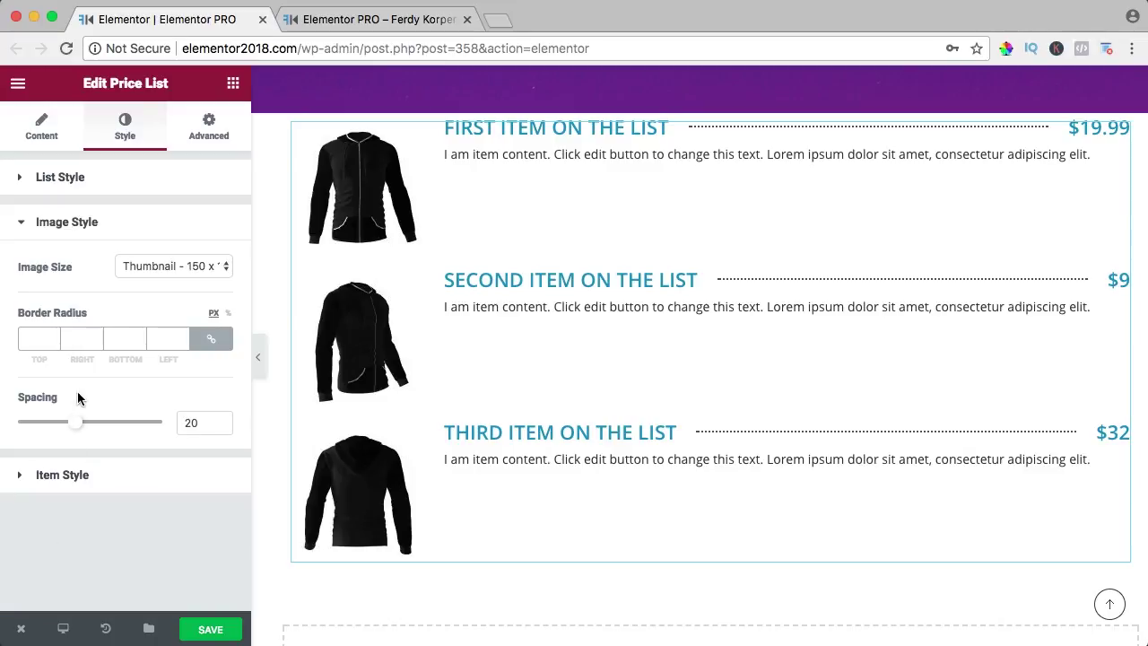
click(167, 266)
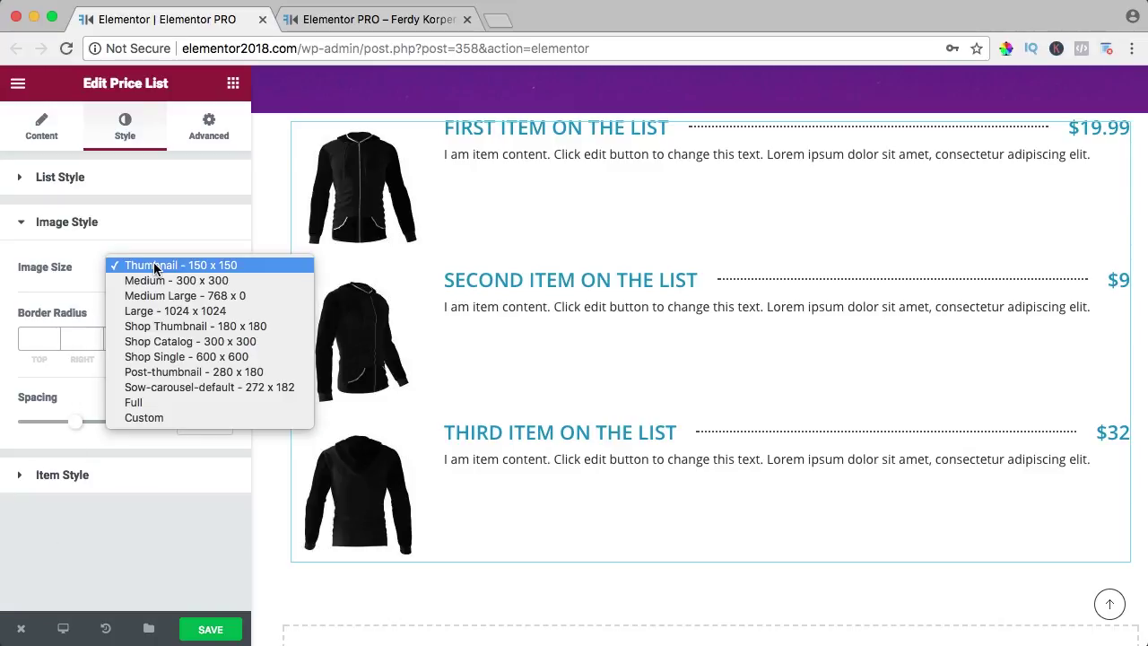
click(153, 296)
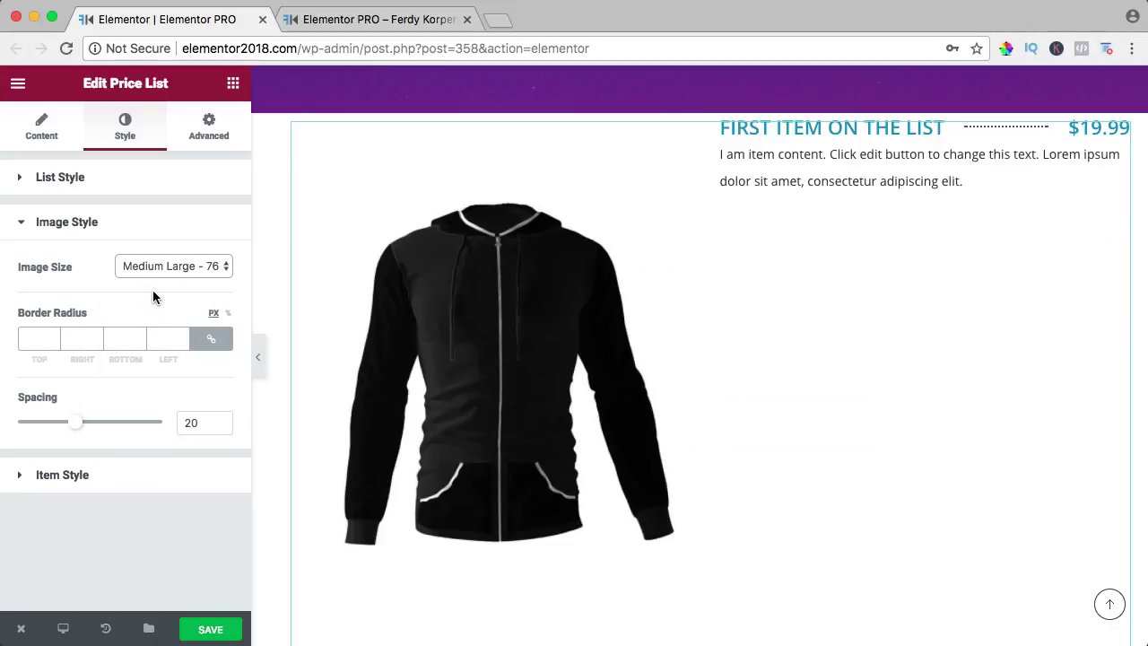
click(153, 268)
click(152, 236)
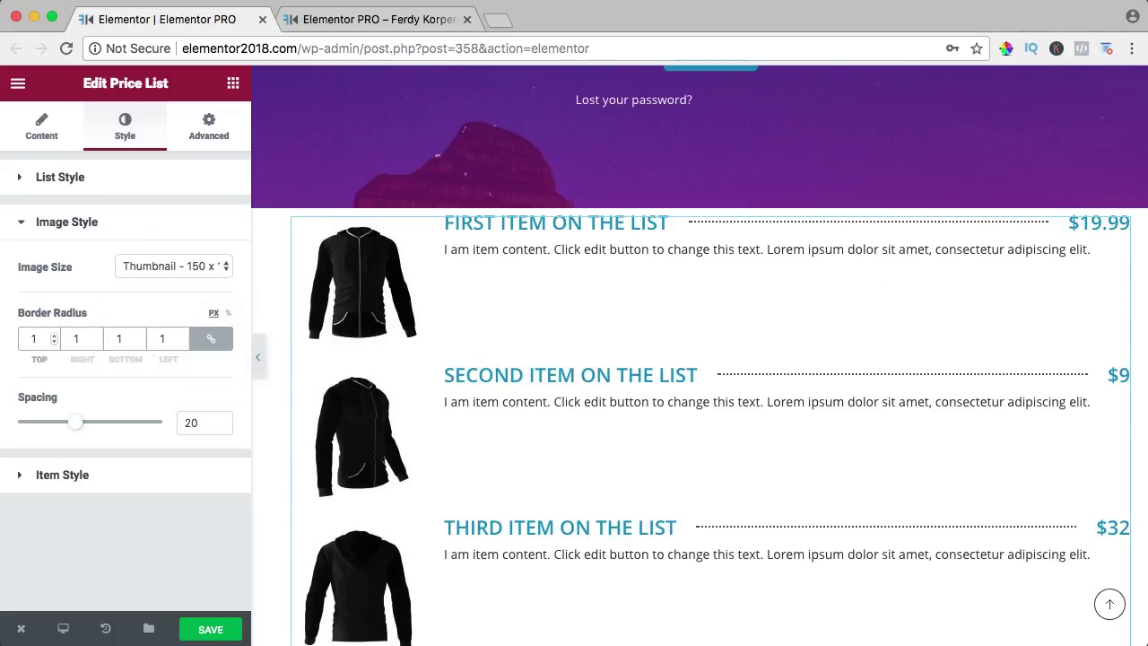
mouse_move(69, 428)
mouse_down()
mouse_move(99, 429)
mouse_move(79, 428)
mouse_up()
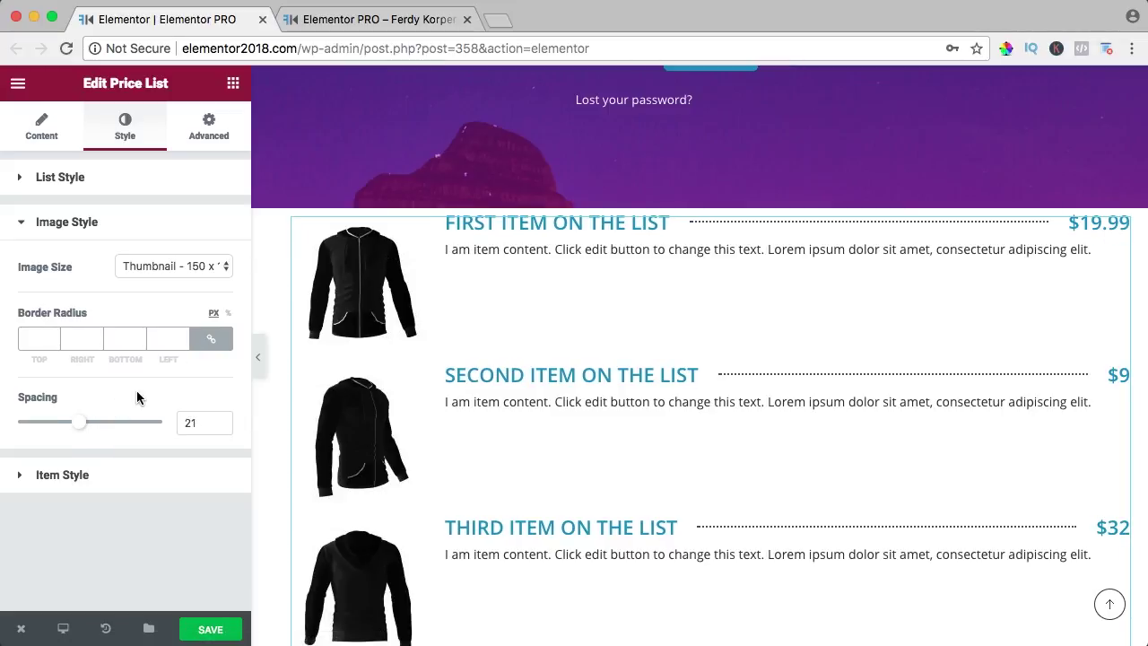
- Set the item rows gap to 25 and vertically centre the items beside their images
click(57, 476)
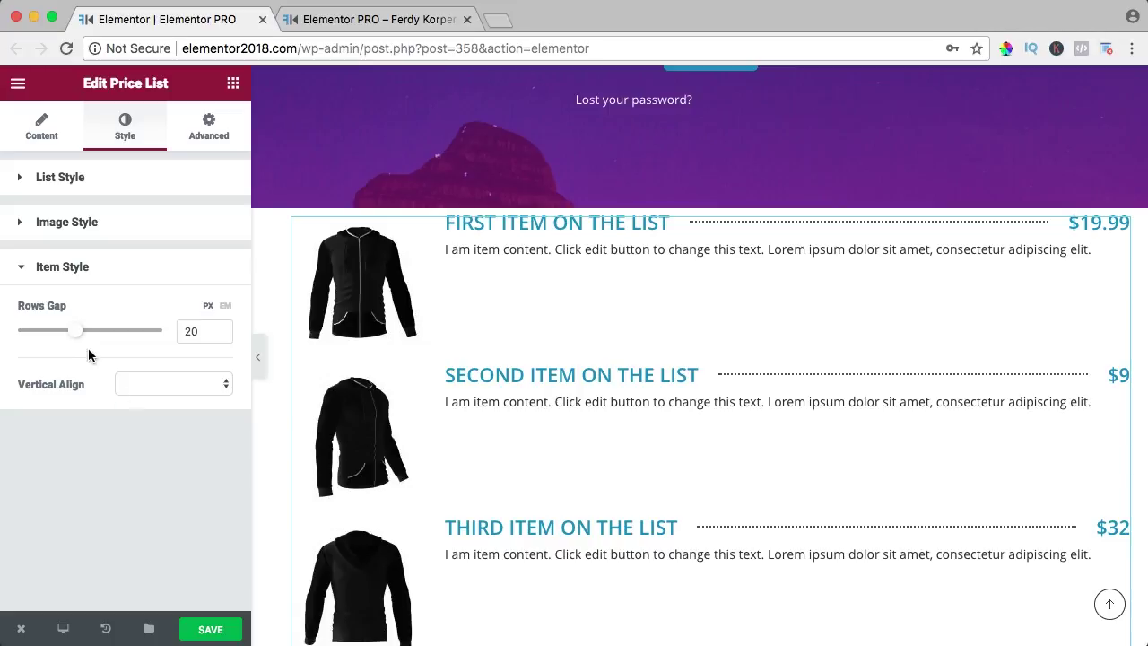
mouse_move(71, 335)
mouse_down()
mouse_move(165, 339)
mouse_move(17, 332)
mouse_move(109, 331)
mouse_move(82, 331)
mouse_up()
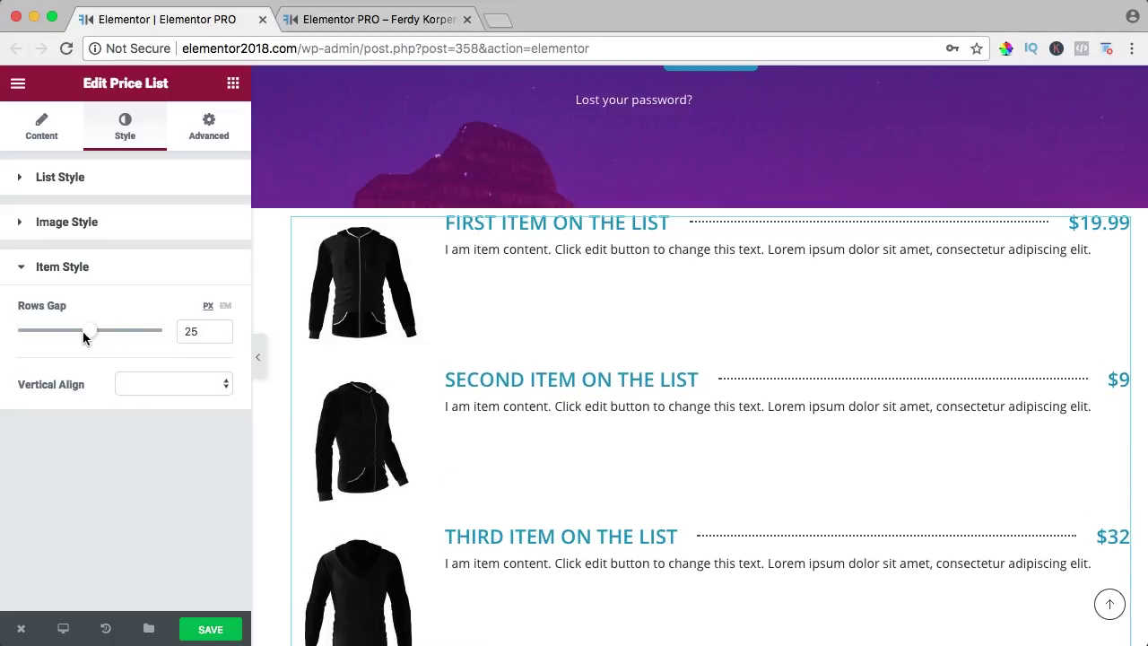
click(172, 383)
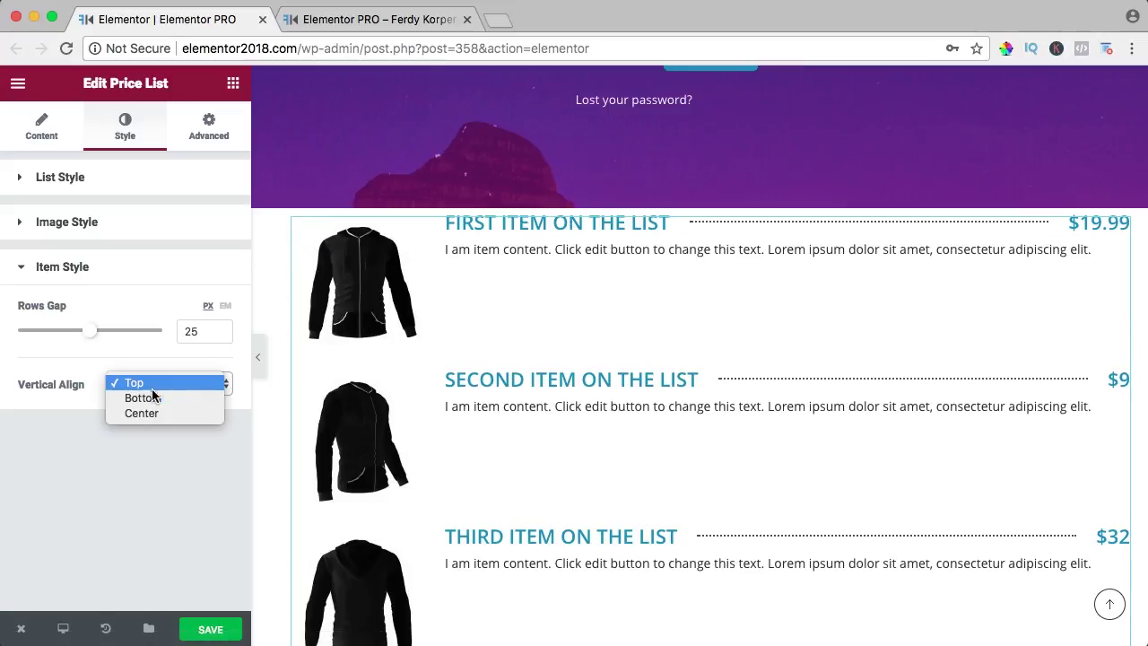
click(143, 414)
click(150, 386)
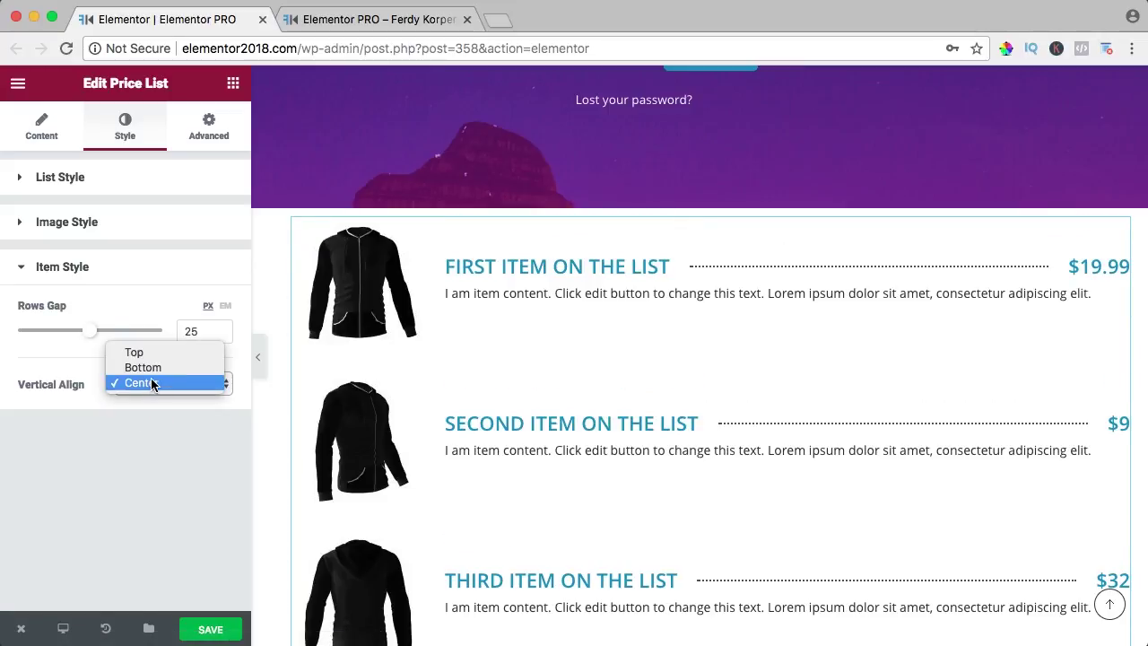
click(151, 366)
click(152, 386)
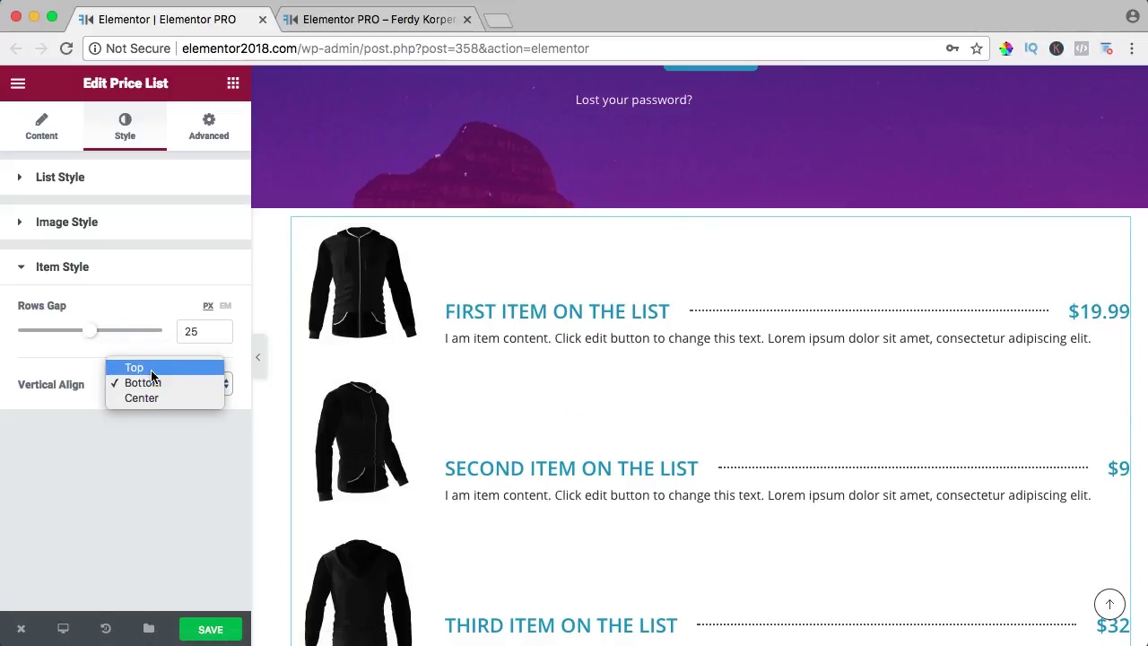
click(150, 398)
scroll(558, 367, down, 1)
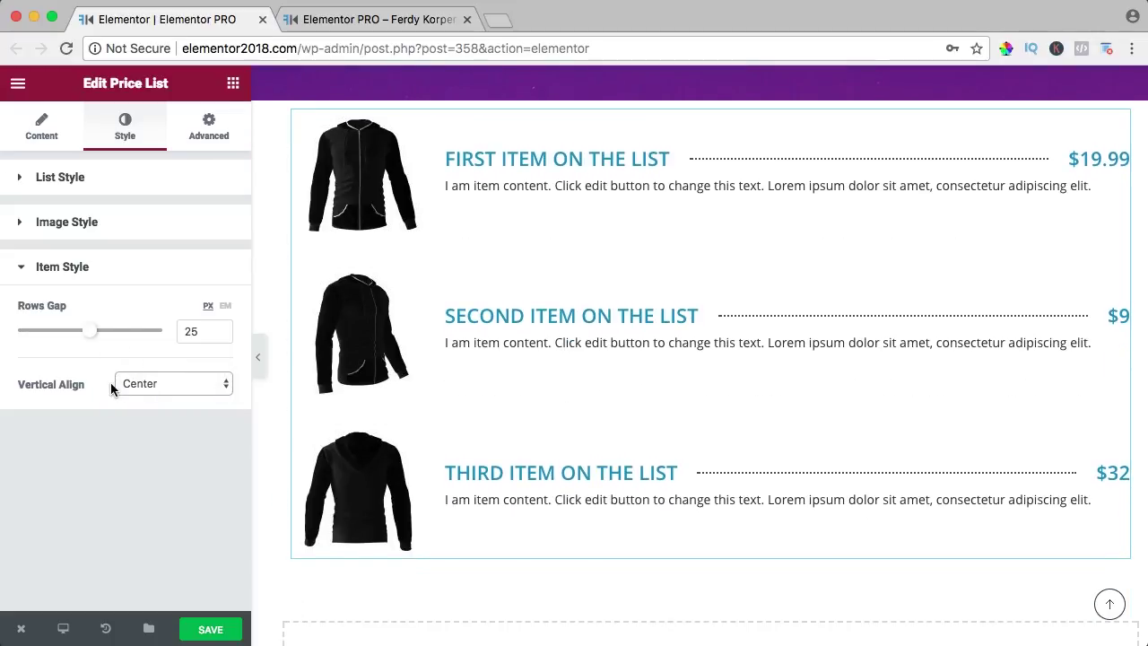
- Give the price list a 30 px margin on all sides
click(209, 125)
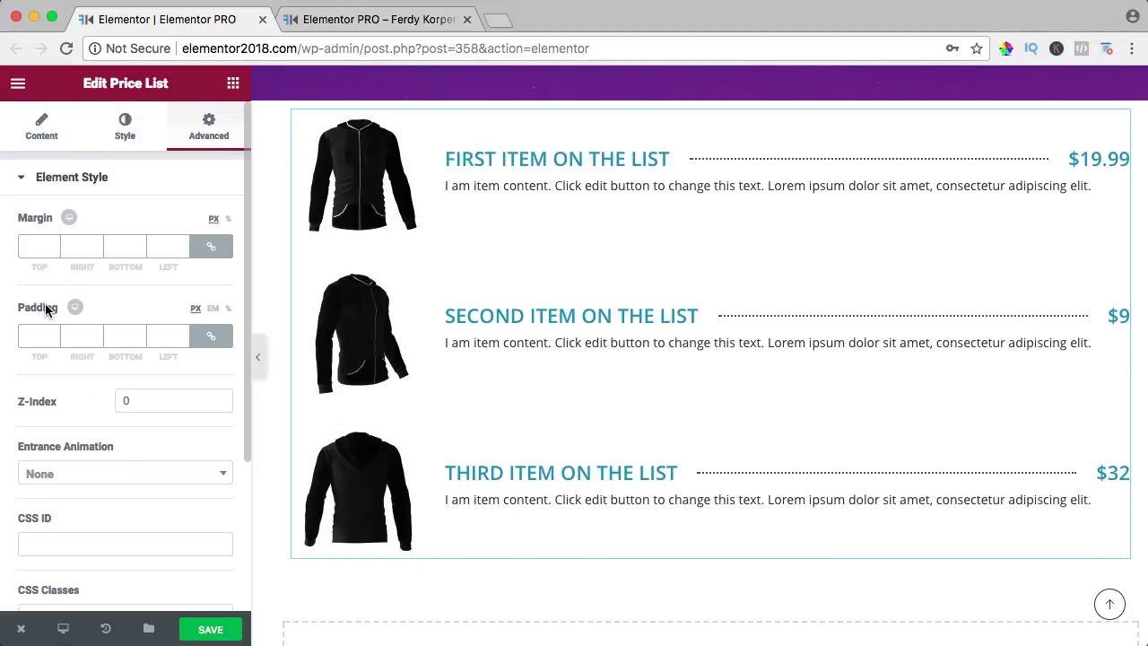
scroll(661, 133, up, 3)
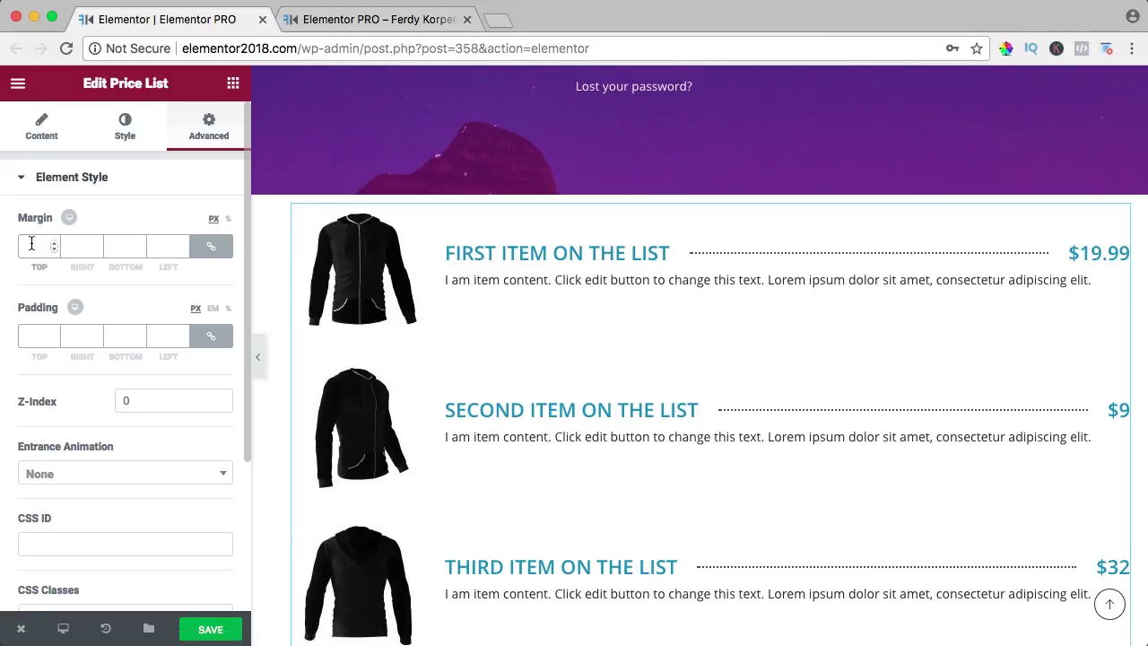
click(31, 245)
text(20)
key(BackSpace)
key(BackSpace)
text(30)
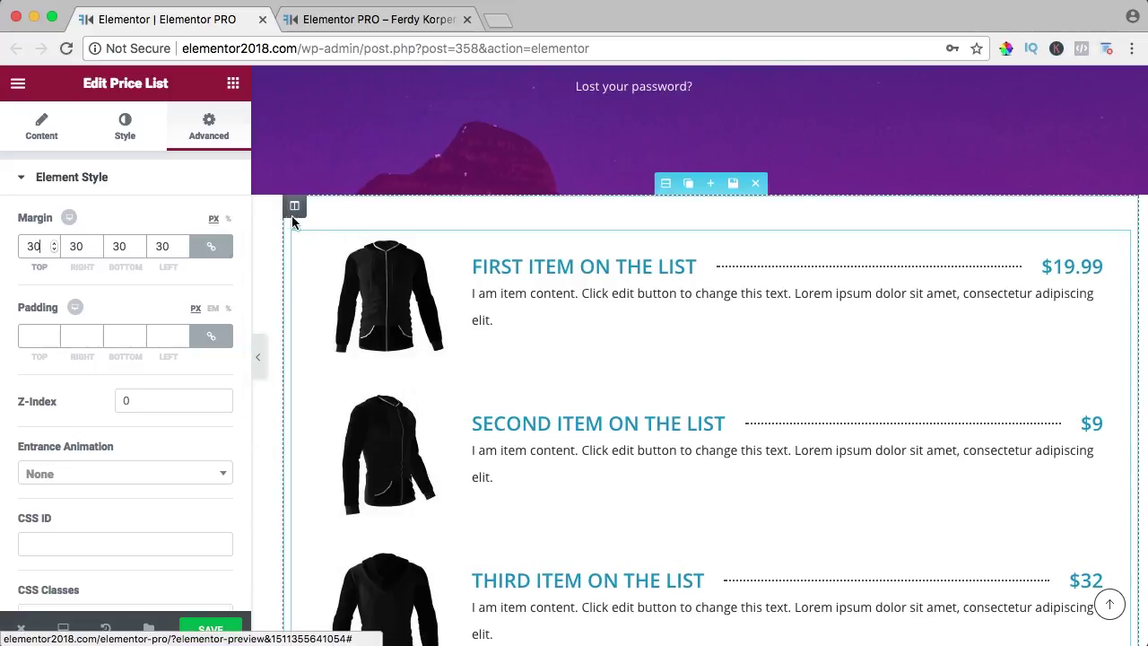
- Set the price list's title and price size to 15
click(317, 207)
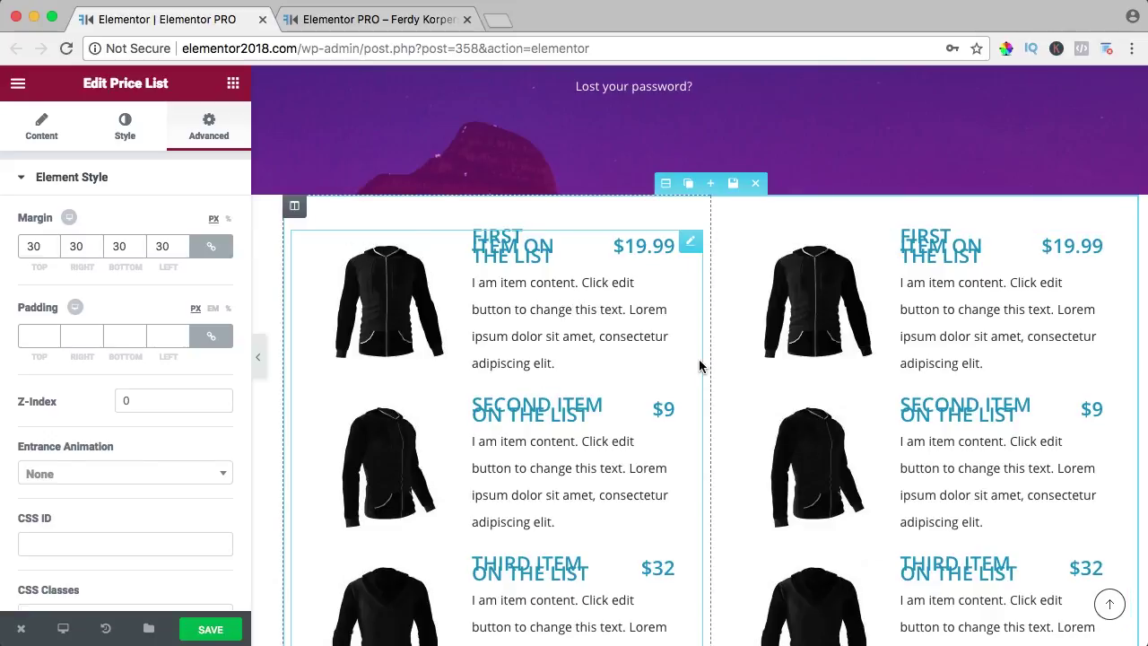
key(super+z)
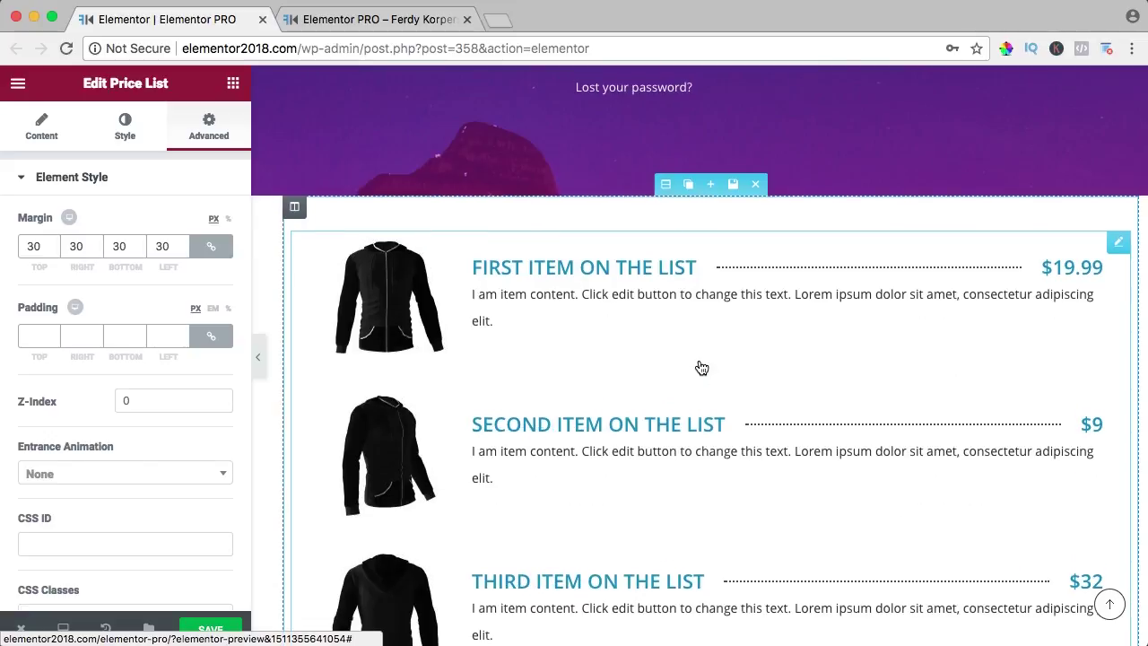
scroll(696, 366, up, 3)
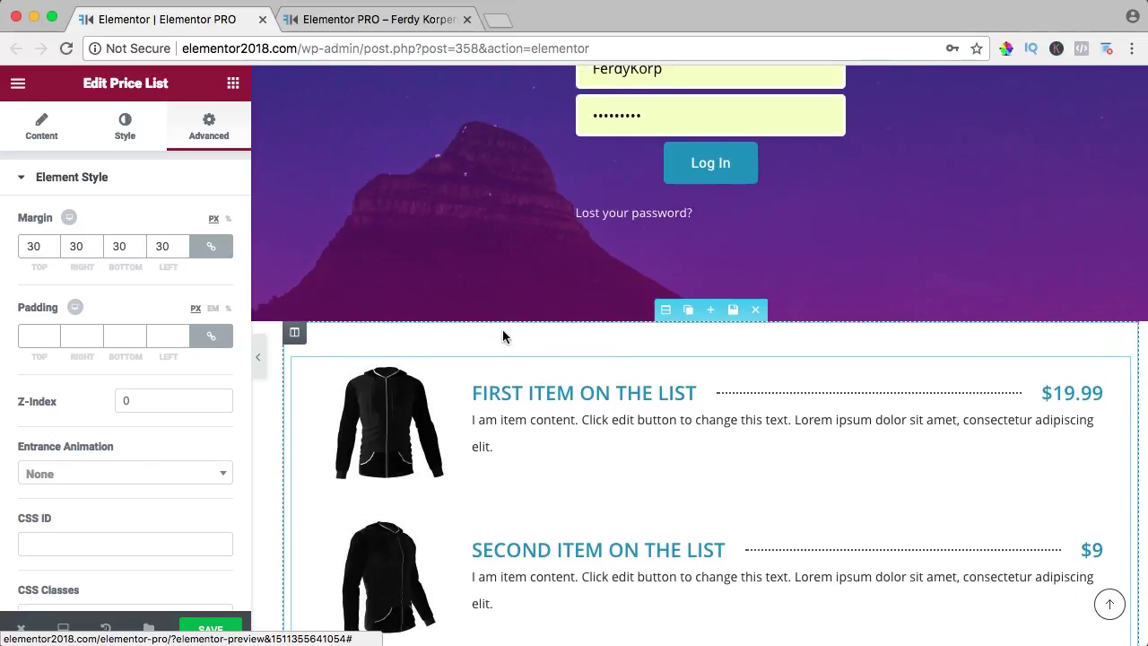
click(126, 136)
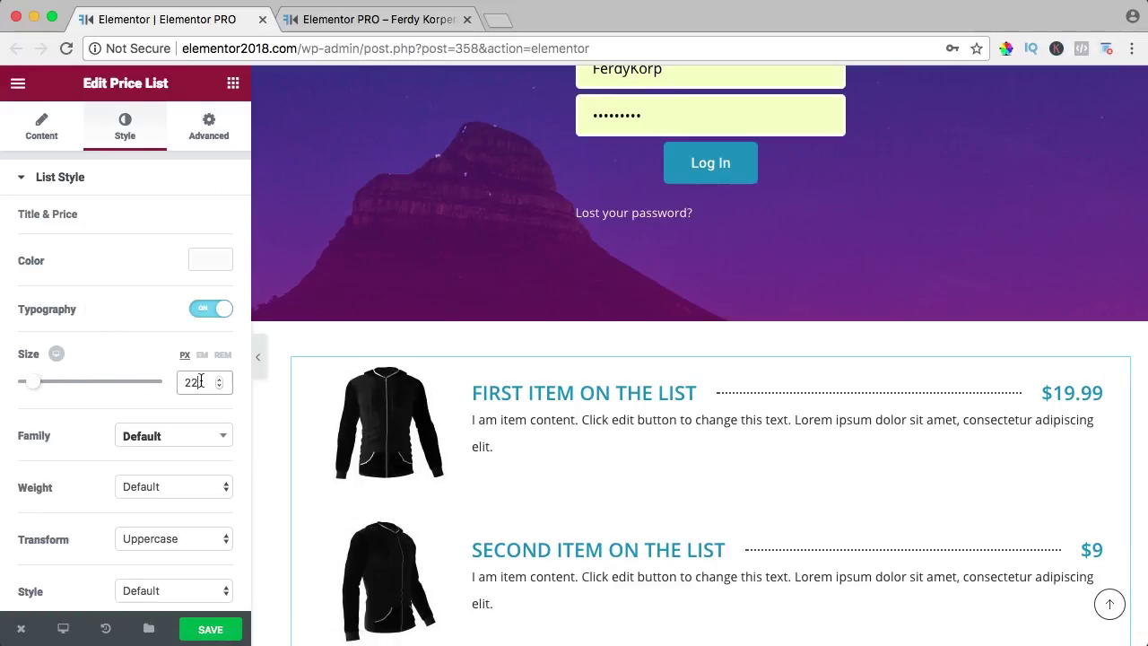
text(15)
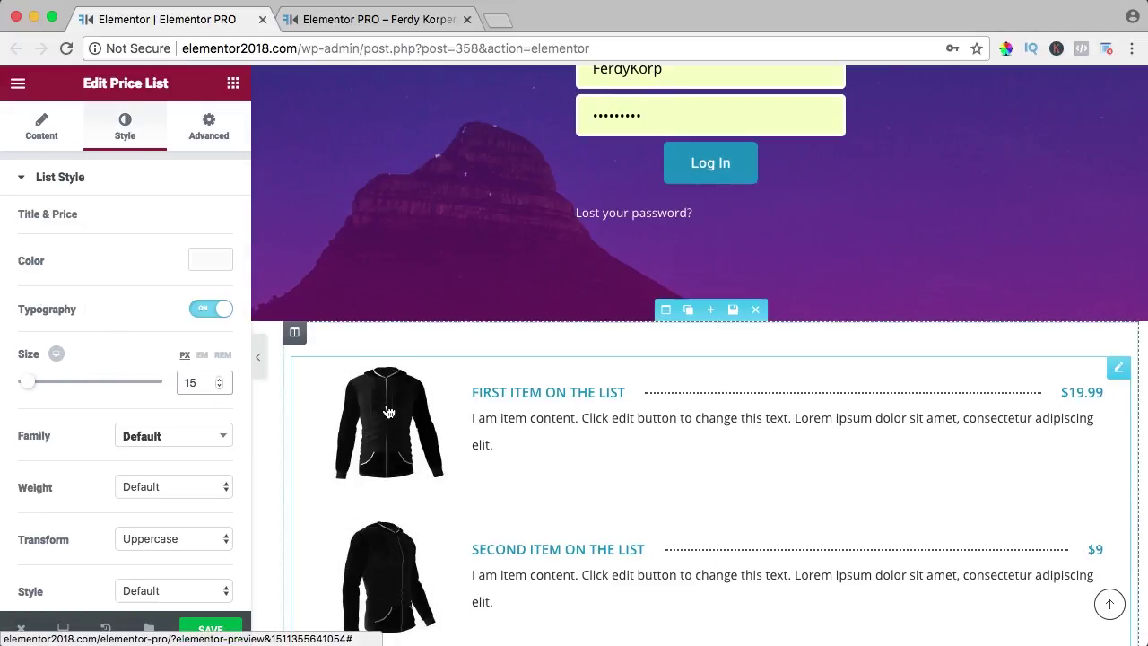
- Duplicate the price list column side by side and check it on the live page
click(315, 333)
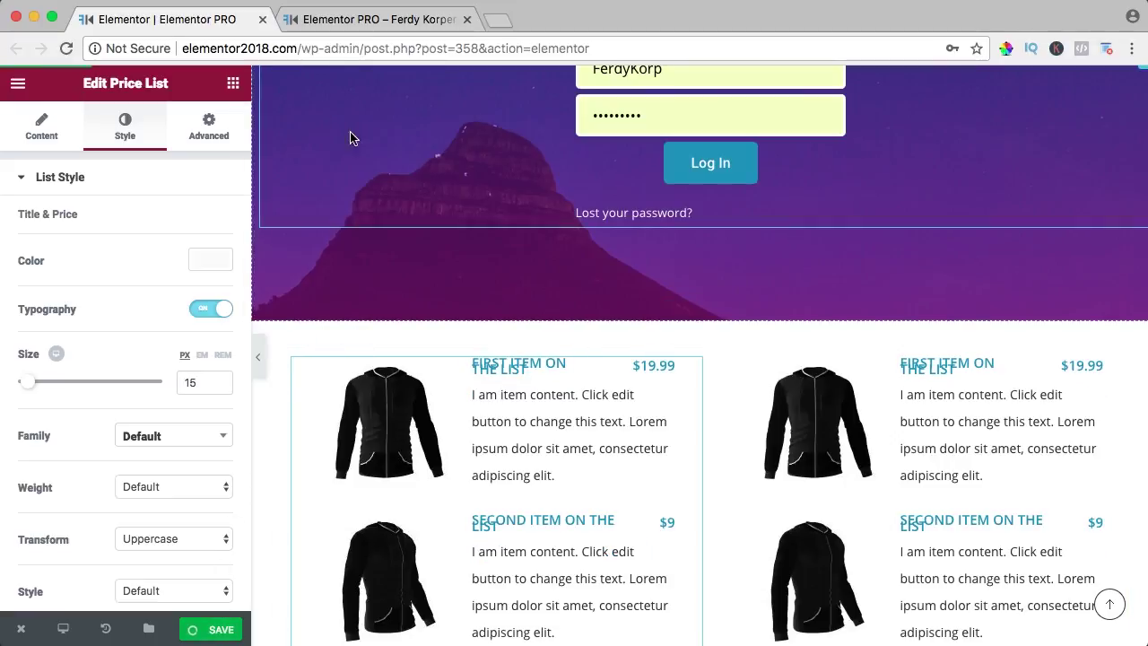
click(351, 23)
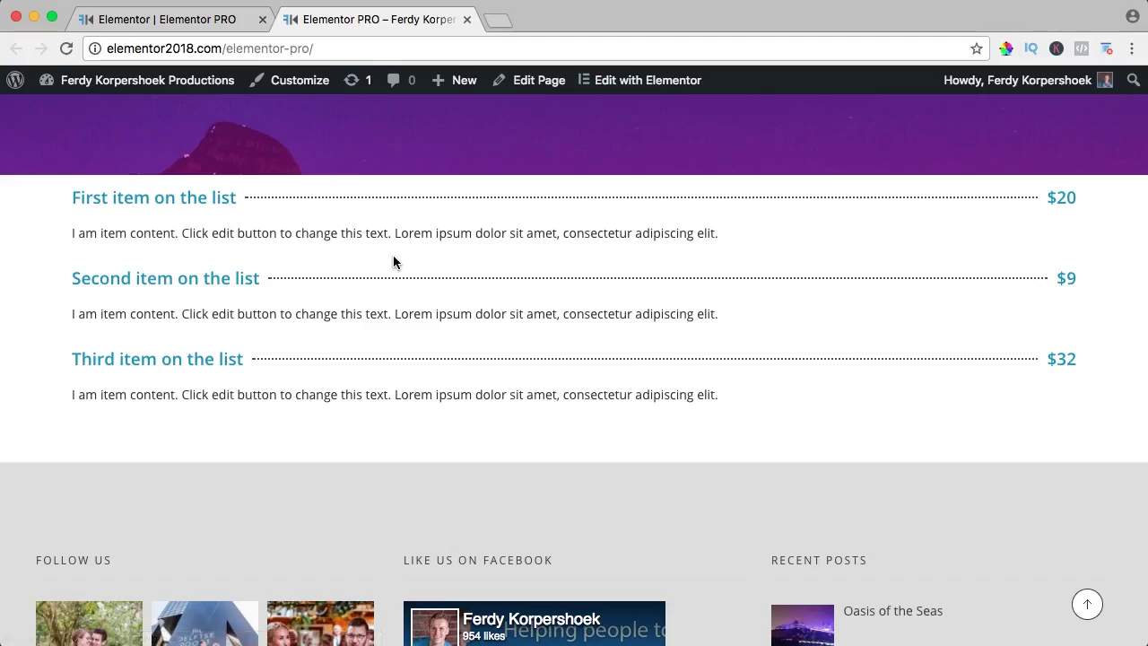
scroll(618, 269, down, 4)
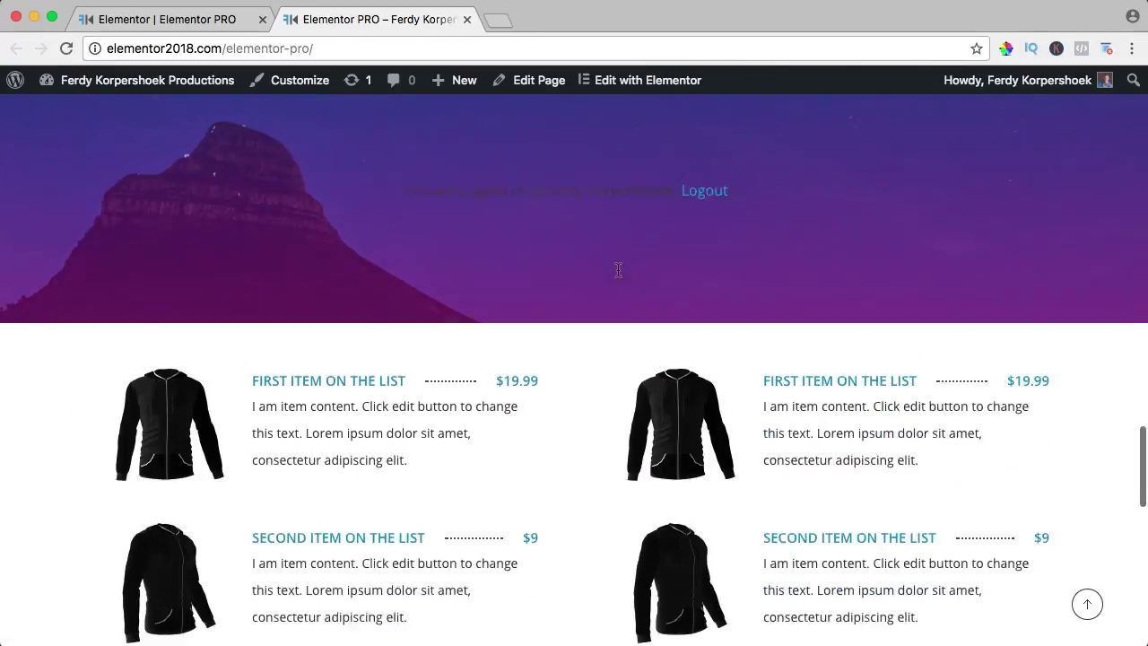
scroll(618, 269, down, 2)
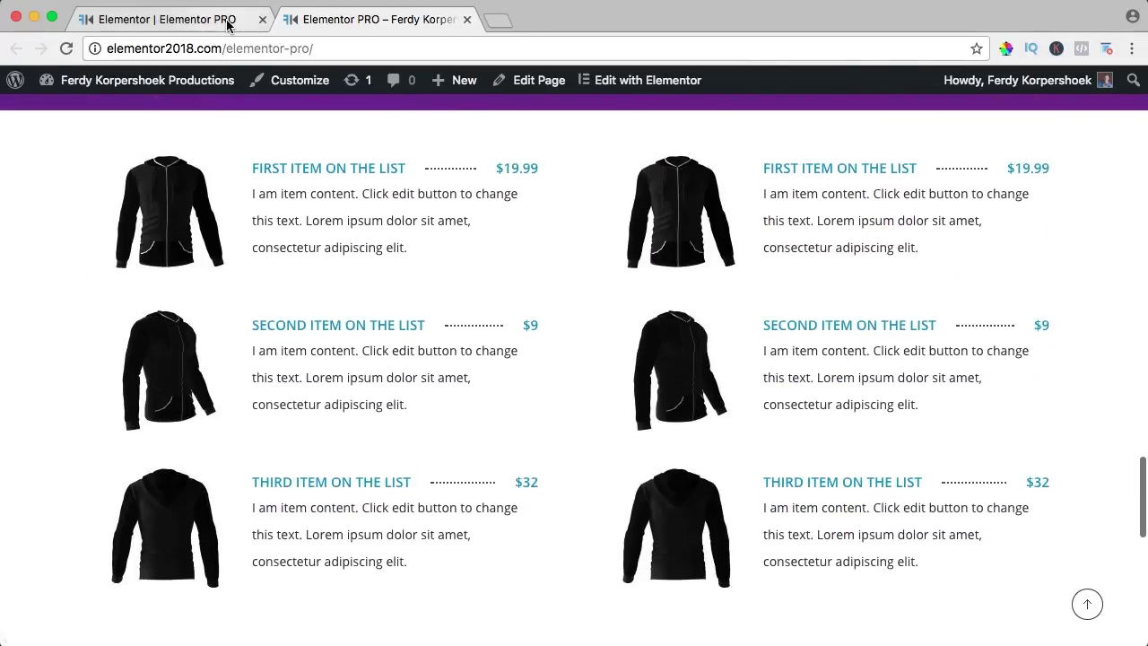
click(179, 19)
scroll(562, 354, up, 15)
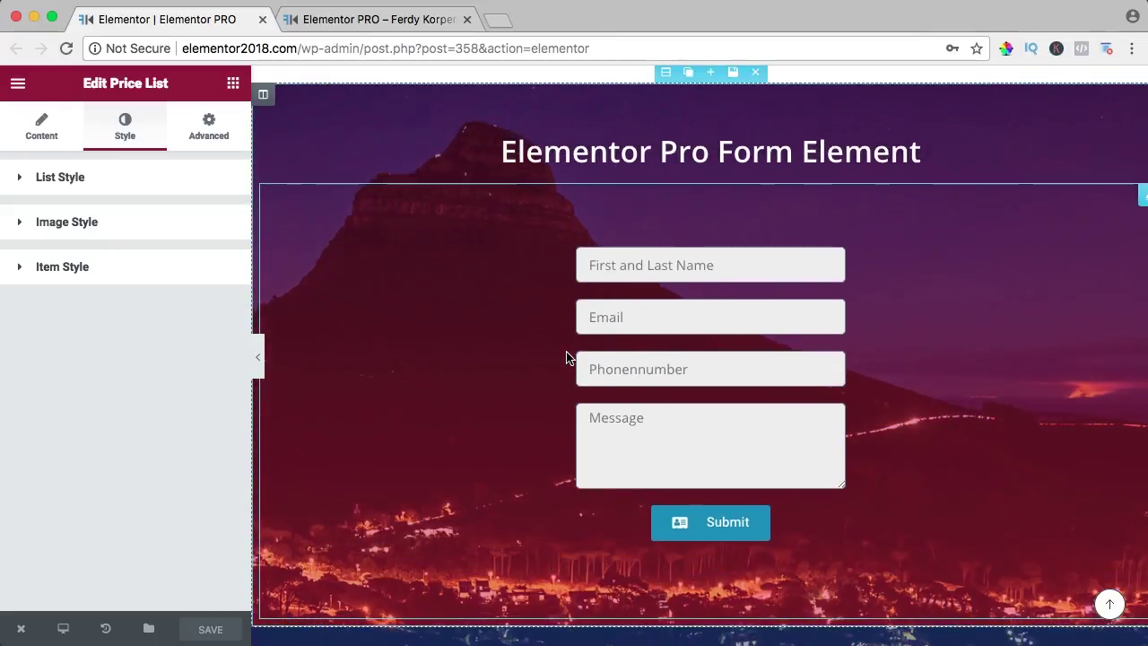
- Duplicate the Elementor Pro Portfolio Element heading and drop the copy above the price lists
scroll(567, 358, up, 5)
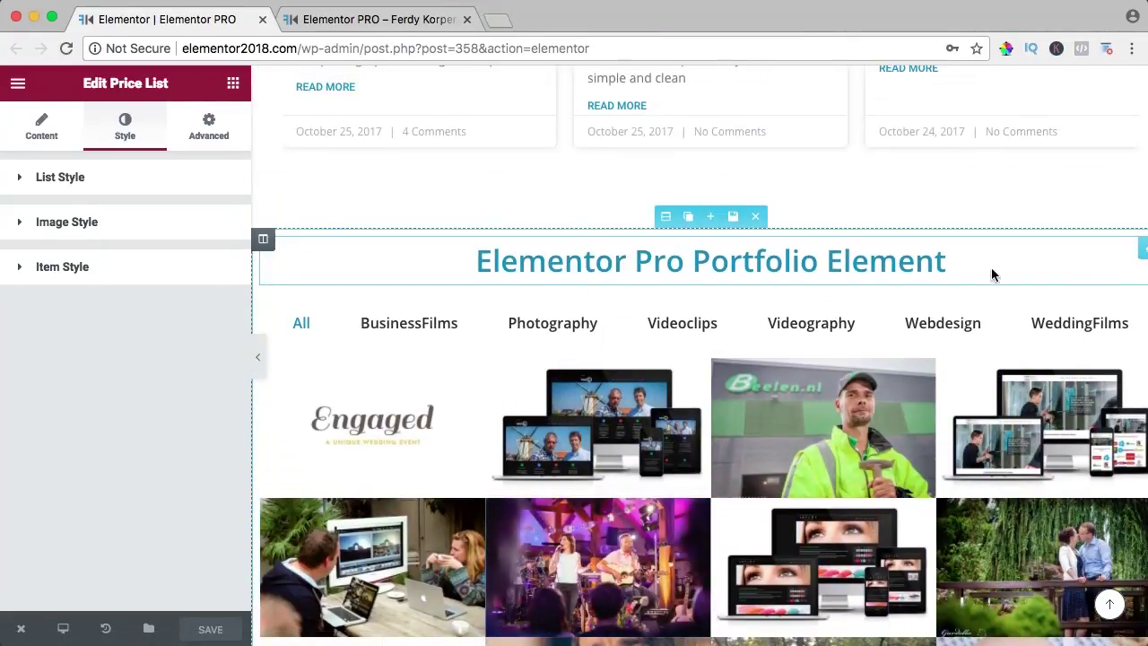
click(1126, 247)
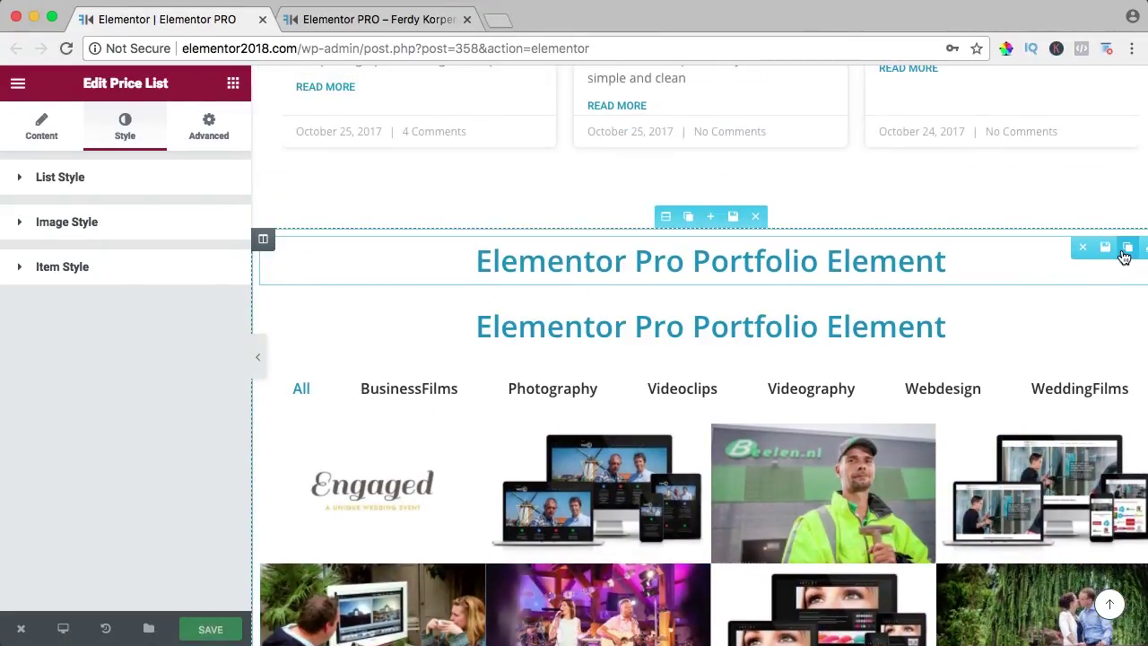
drag(1144, 309, 767, 400)
scroll(849, 385, down, 15)
scroll(851, 392, down, 5)
drag(676, 395, 617, 403)
- Add an inner two-column block, move both price lists into it and delete the empty column
scroll(653, 405, down, 3)
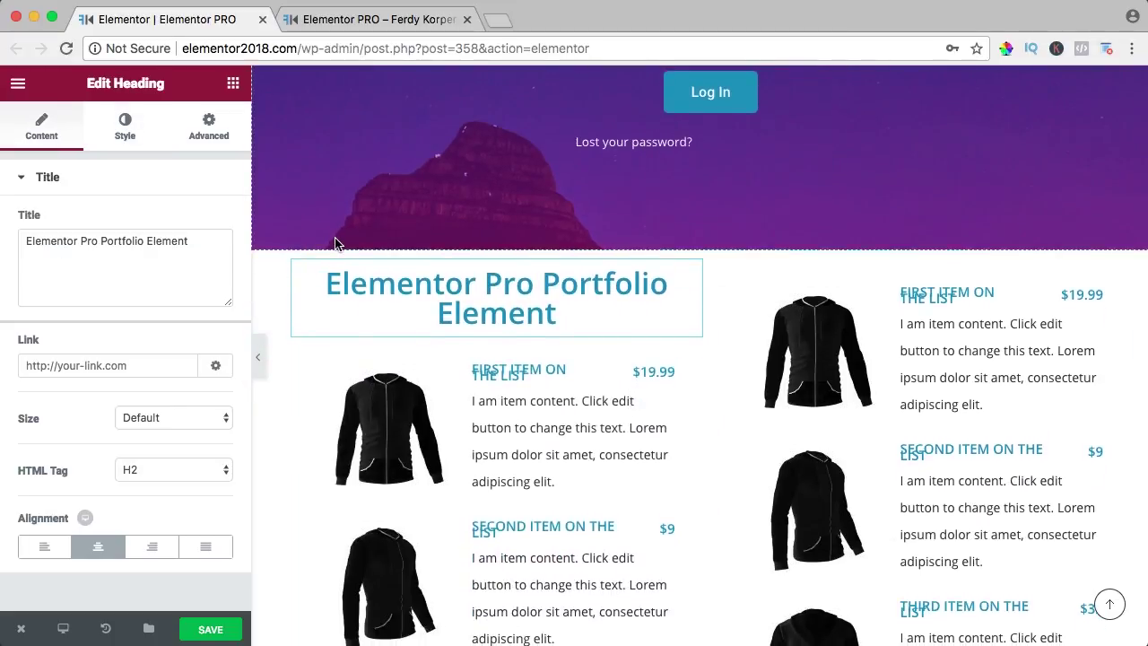
click(233, 84)
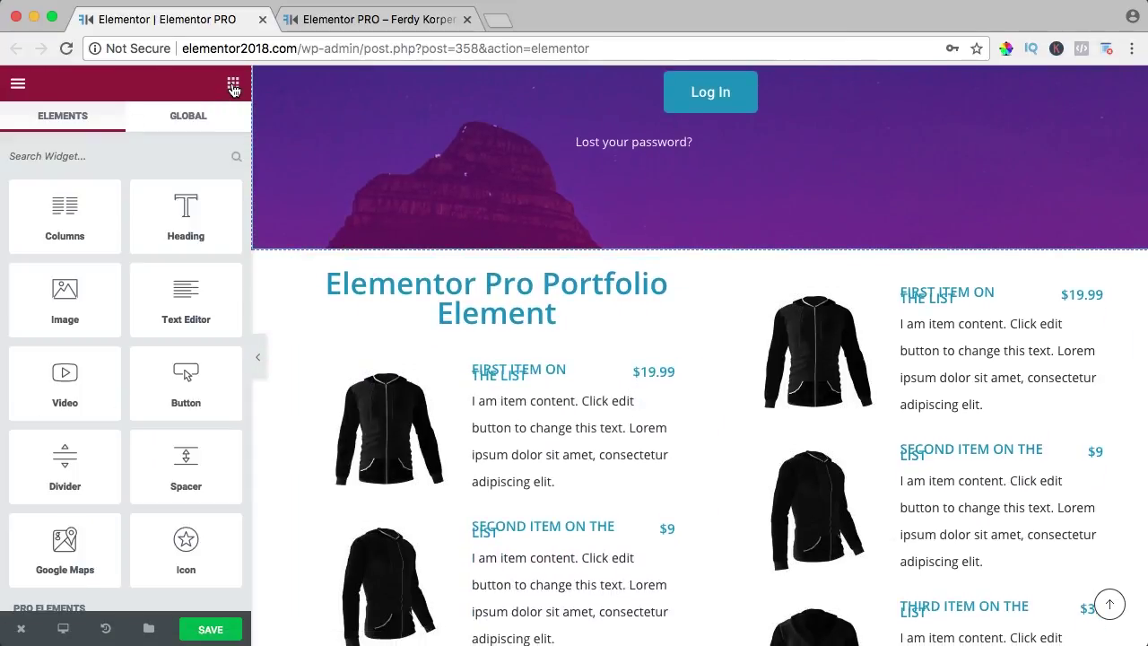
drag(79, 228, 587, 334)
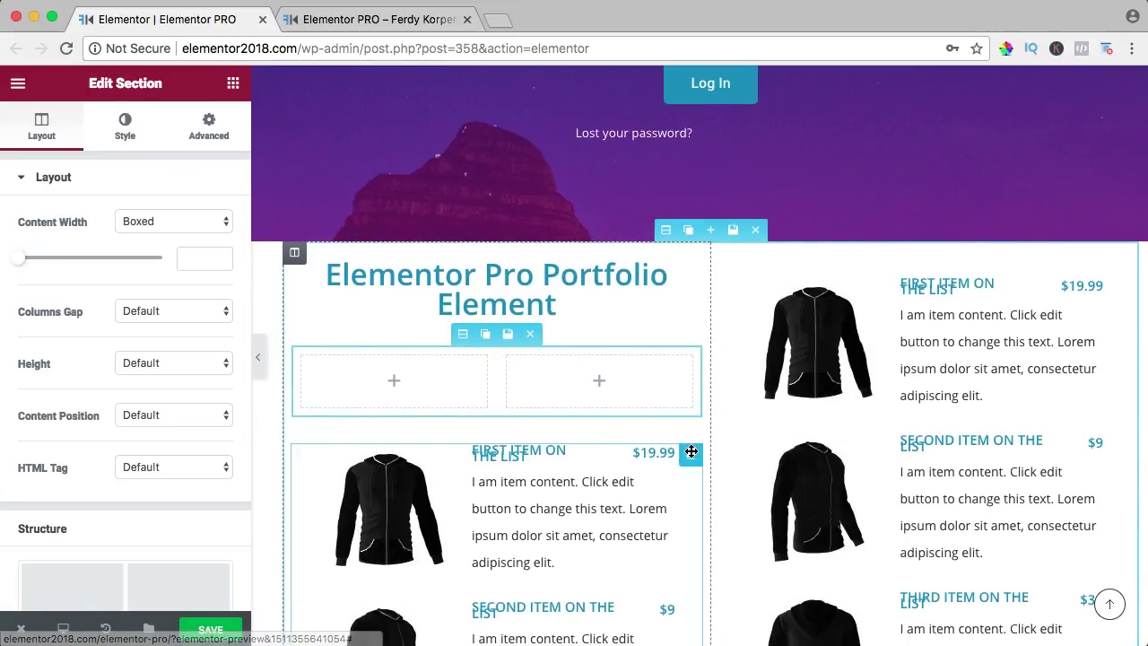
drag(690, 453, 412, 380)
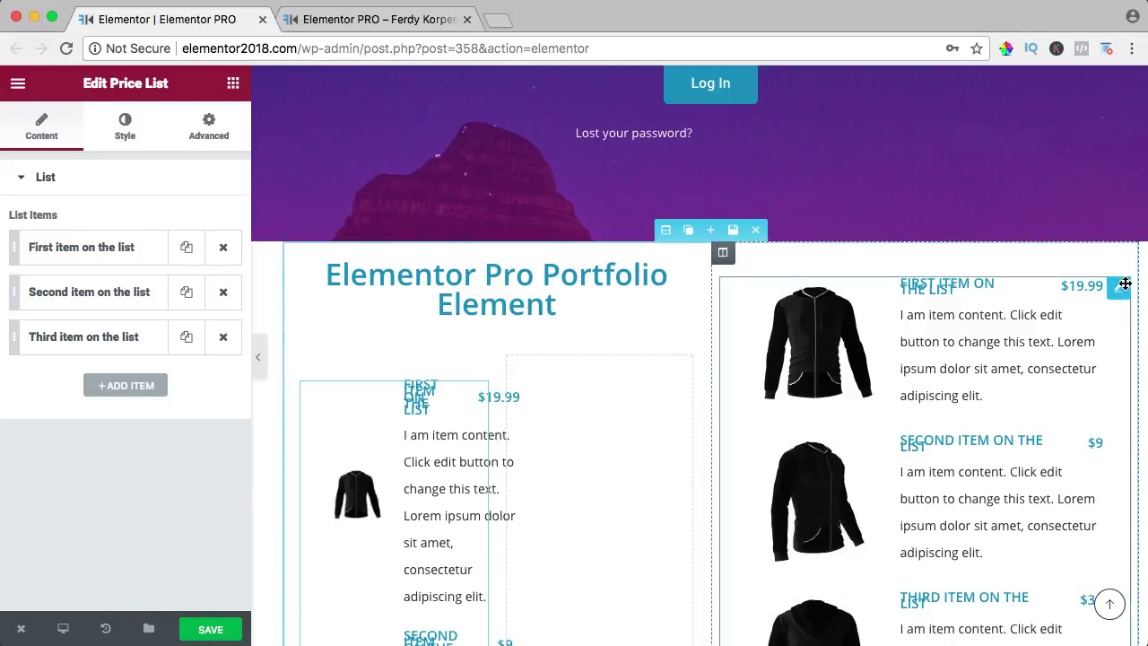
drag(1110, 294, 710, 380)
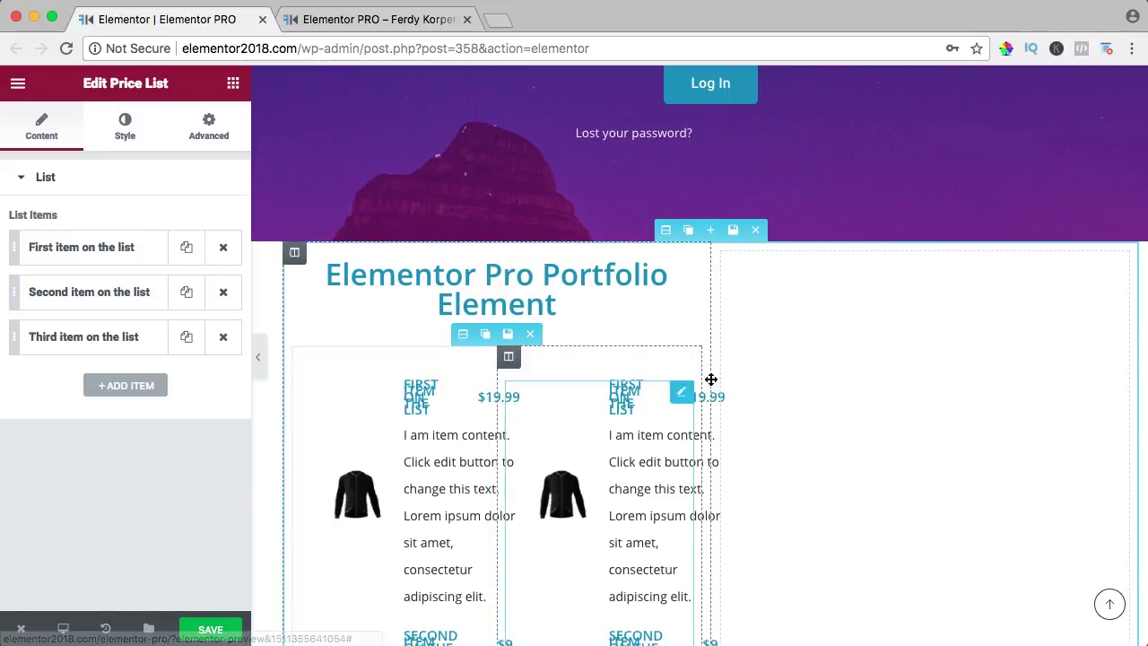
click(790, 254)
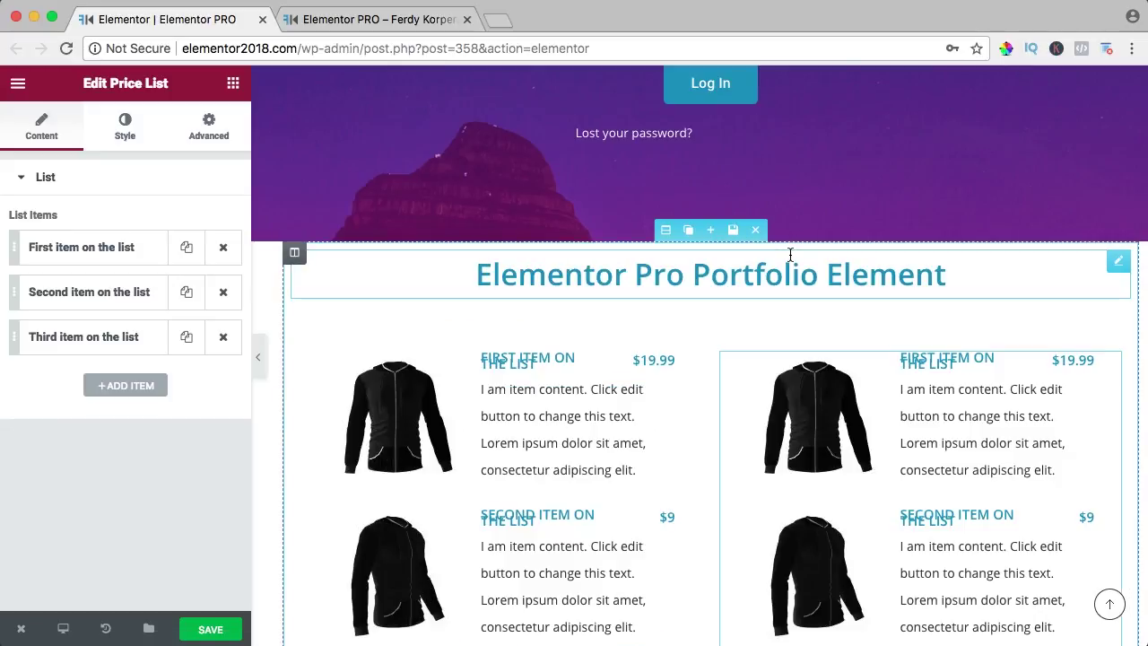
- Change the copied heading text to 'Pricelist Element' and preview it on the live page
click(640, 281)
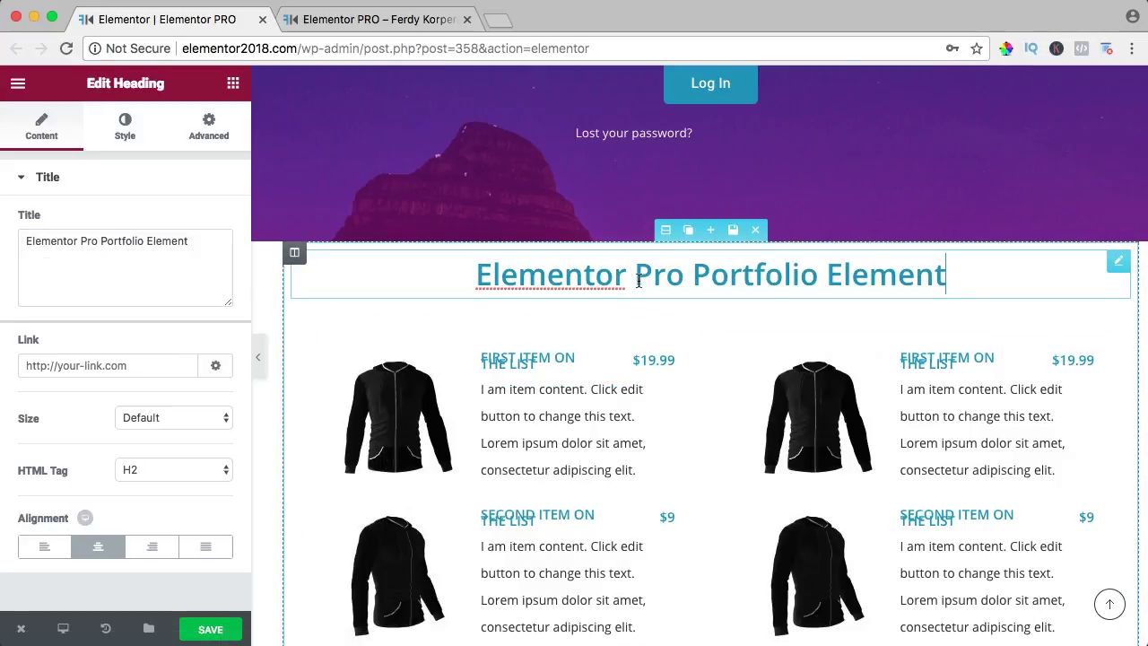
key(shift+alt+Right)
text(Pricelist)
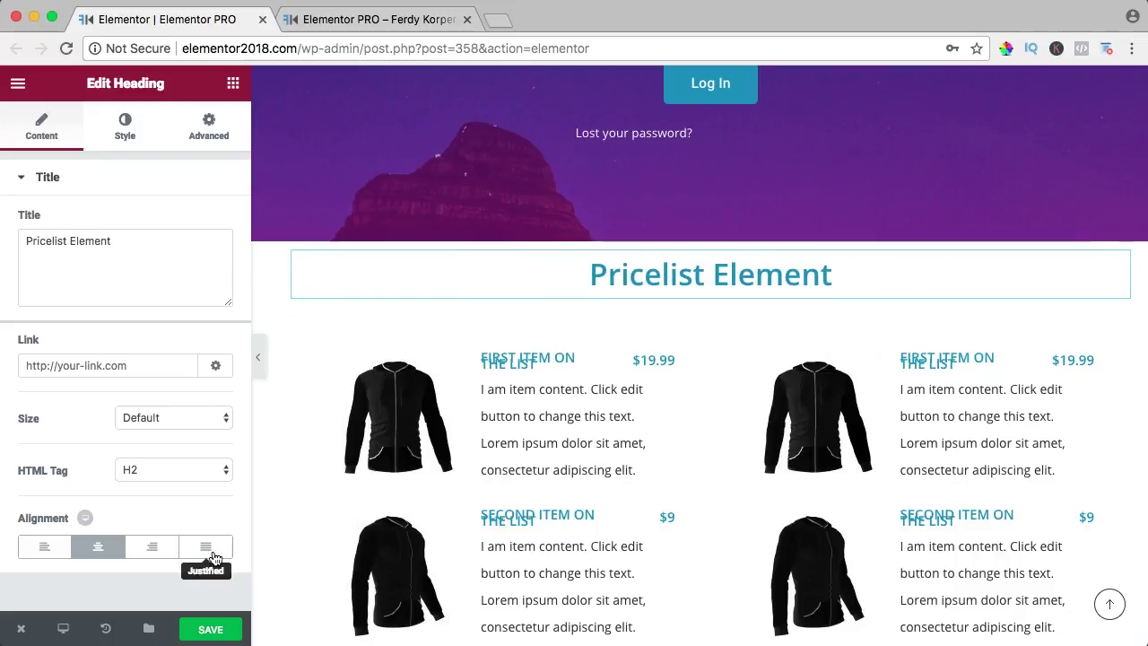
click(376, 19)
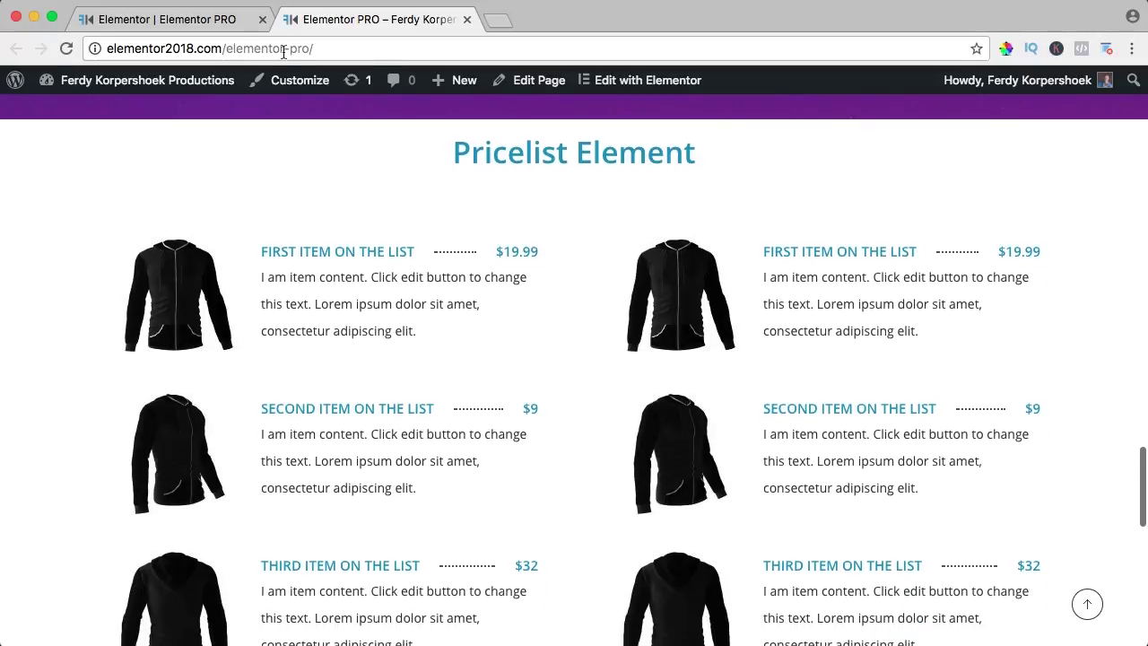
click(179, 18)
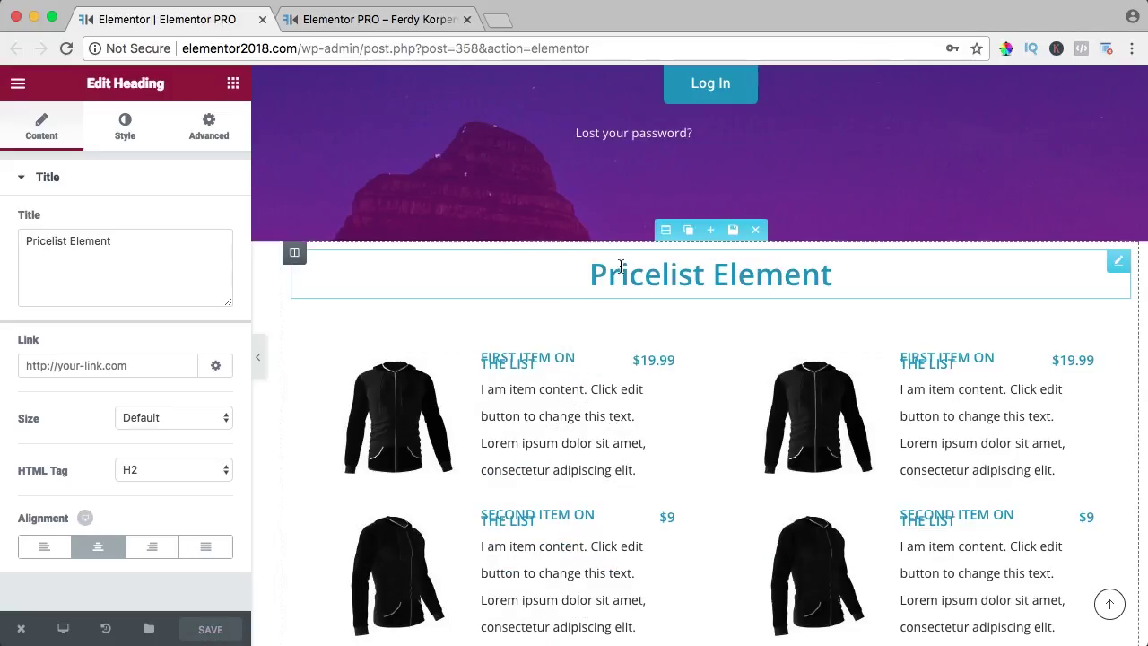
- Give the heading 30 px of top padding and check the saved live page
click(199, 130)
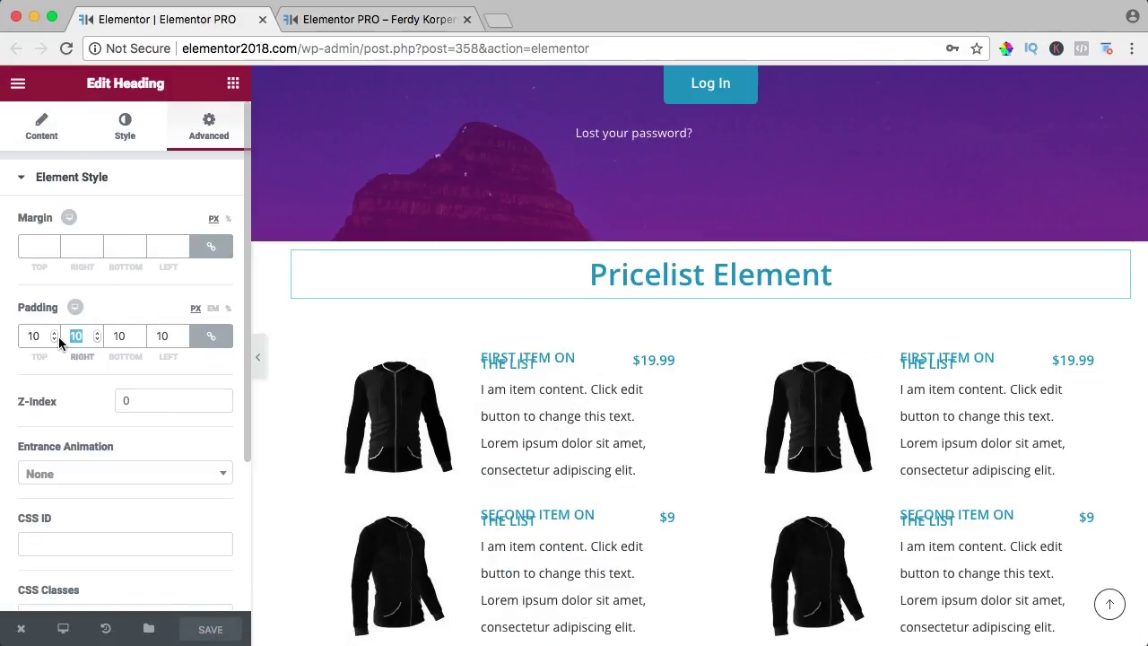
text(30)
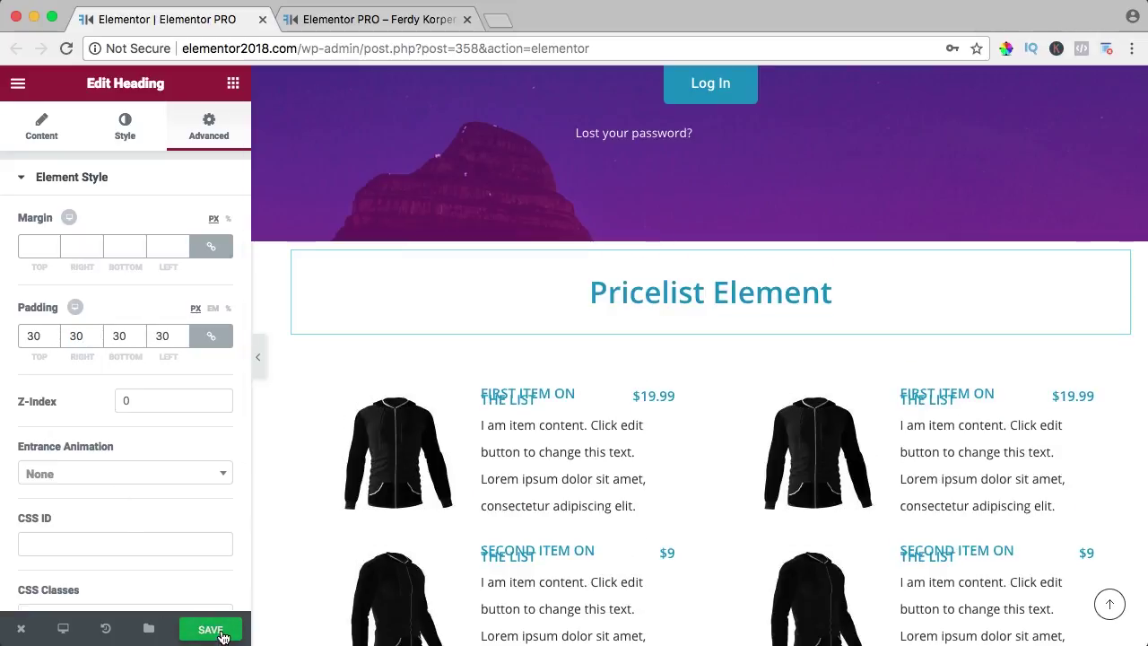
key(ctrl+Tab)
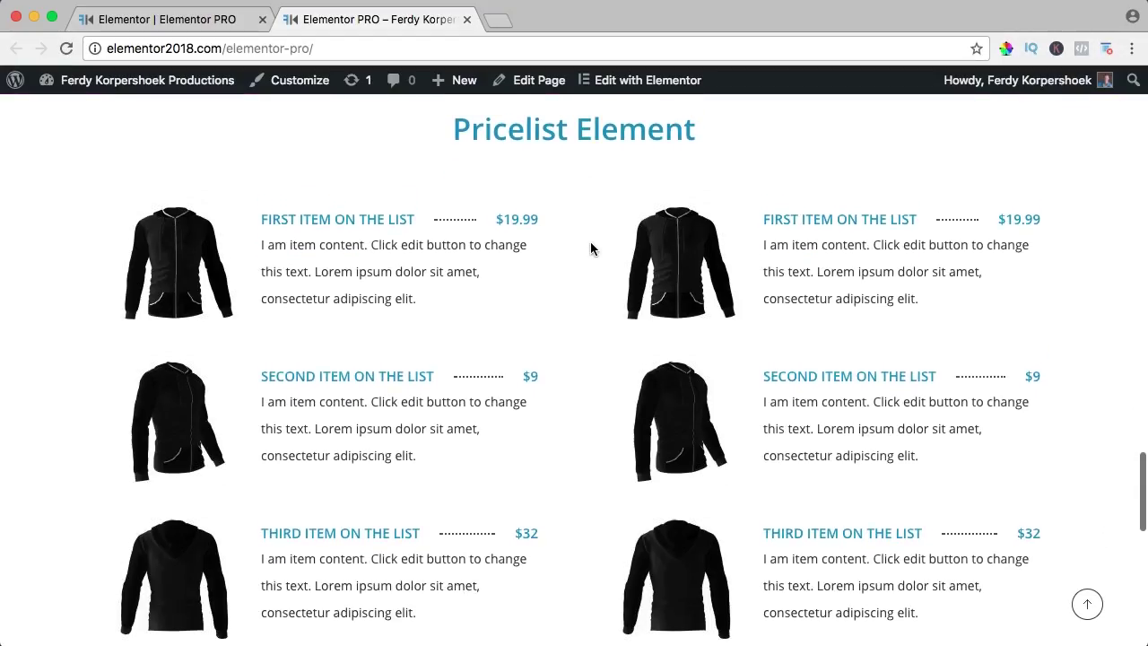
click(182, 21)
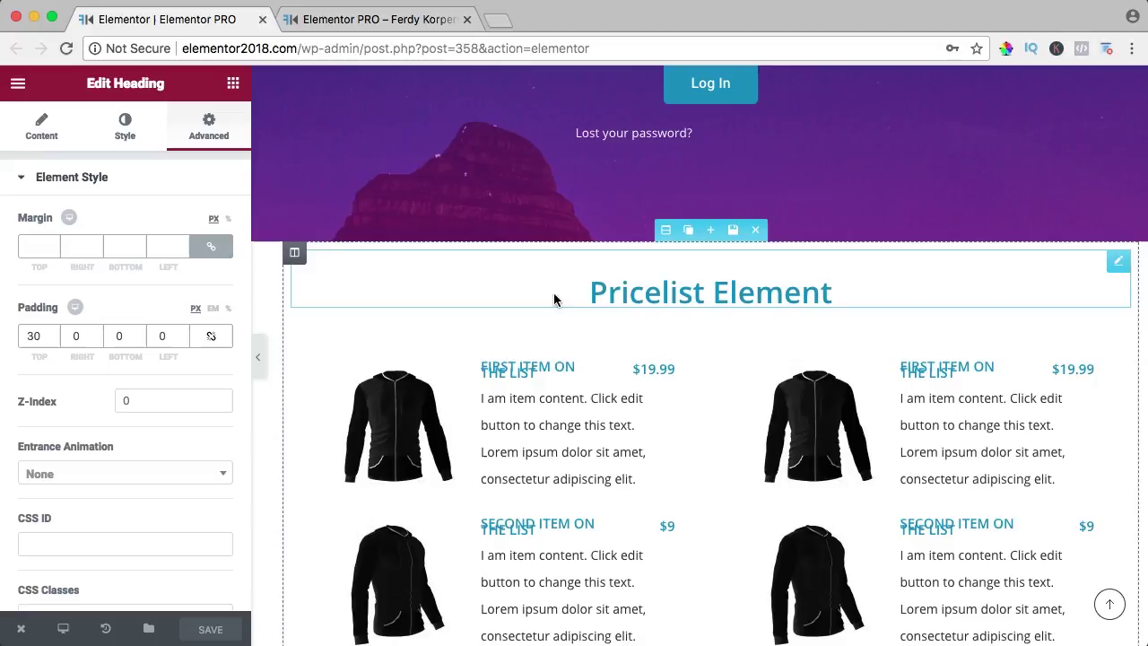
- Open the first item's image in the right price list in Insert Media, then view the live Pricelist page
click(864, 418)
click(111, 255)
scroll(85, 353, down, 5)
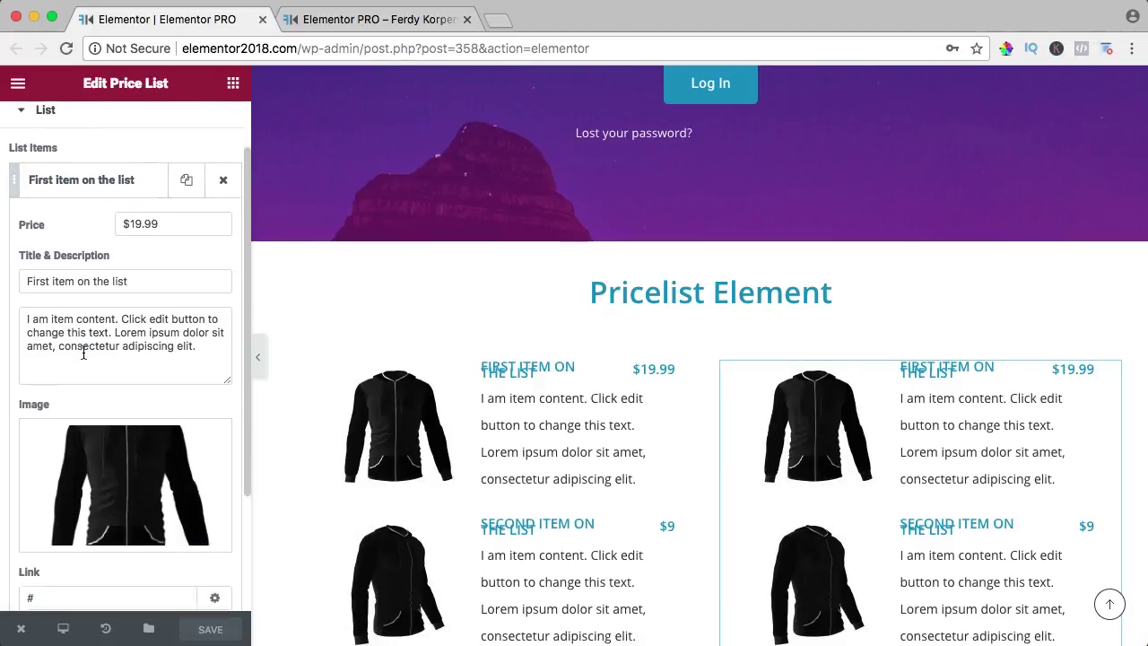
click(108, 342)
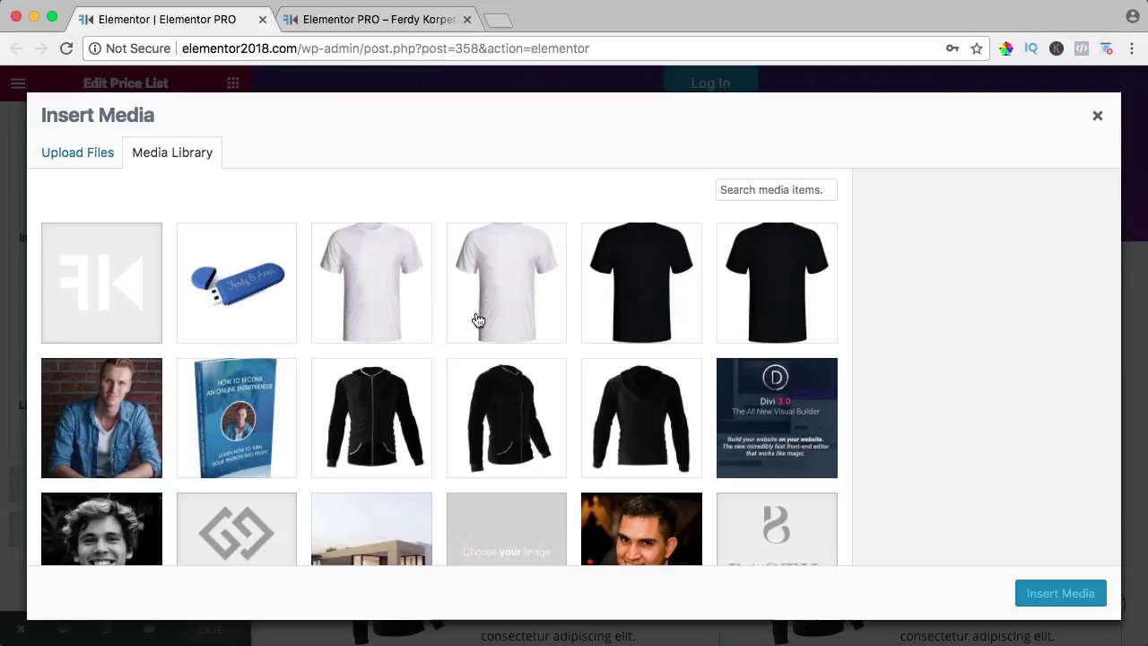
scroll(377, 325, down, 2)
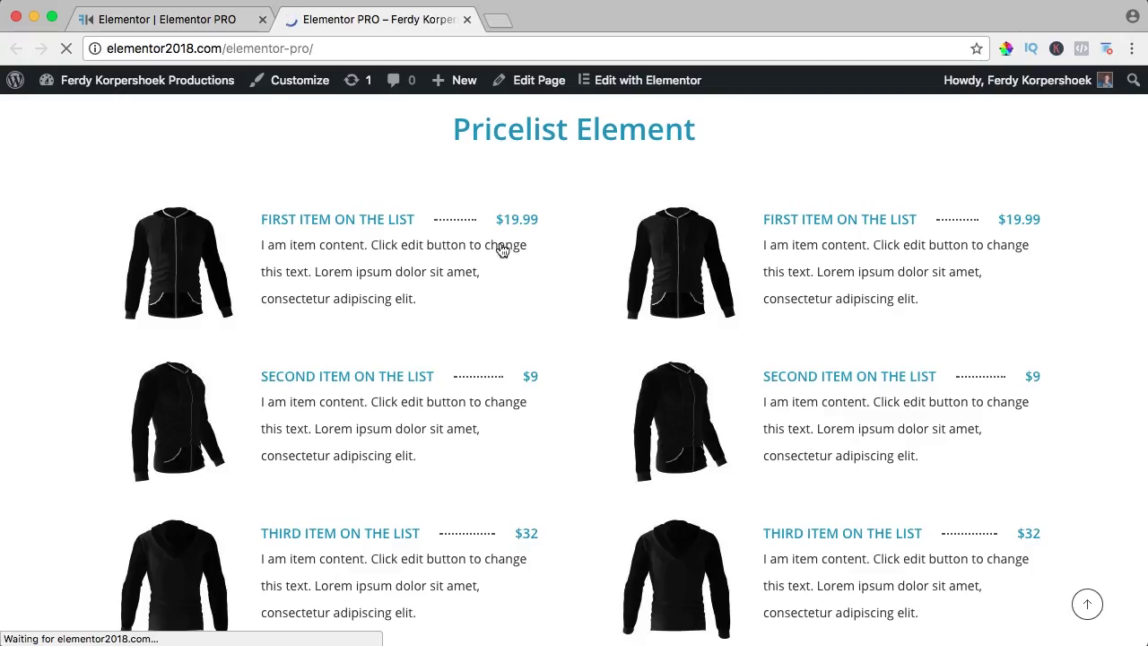